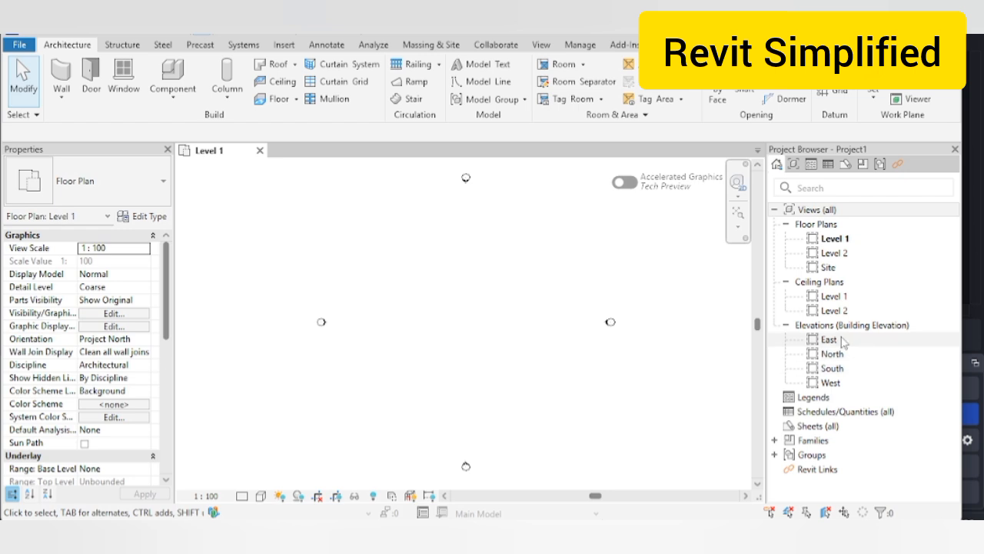
# Step: Open the East elevation and zoom out to show Level 1 (0) and Level 2 (4000)
pyautogui.doubleClick(829, 339)
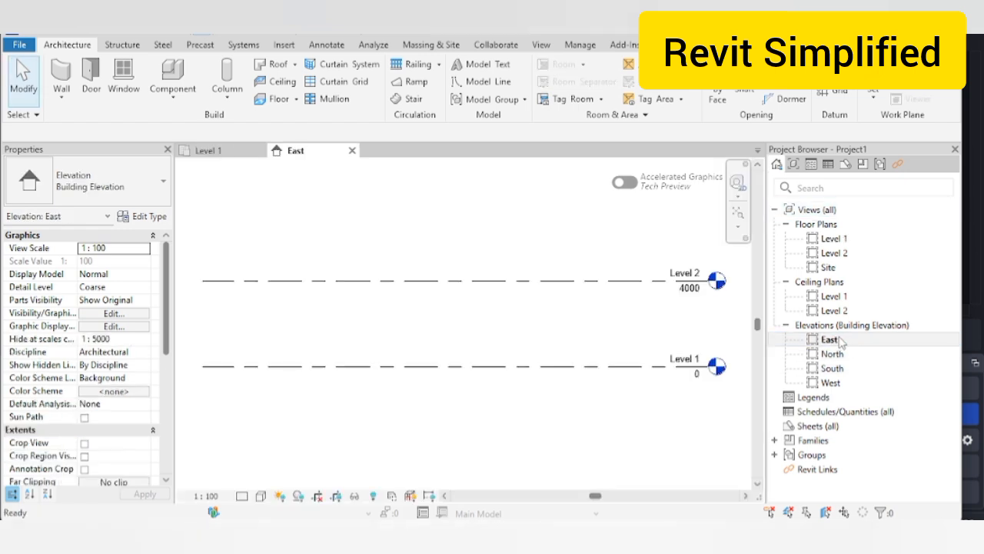
pyautogui.moveTo(520, 343); pyautogui.dragTo(478, 345, button='middle')
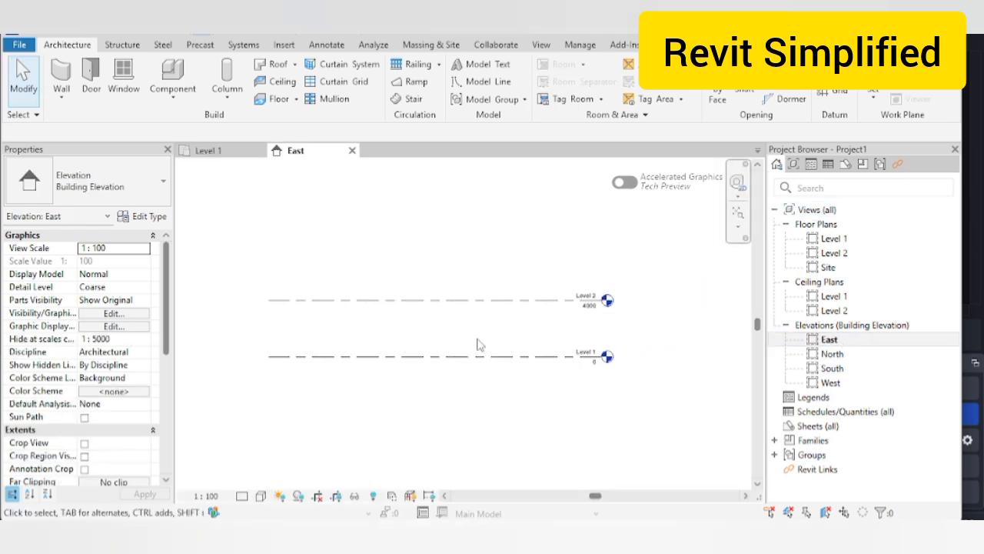
pyautogui.scroll(-1, 477, 344)
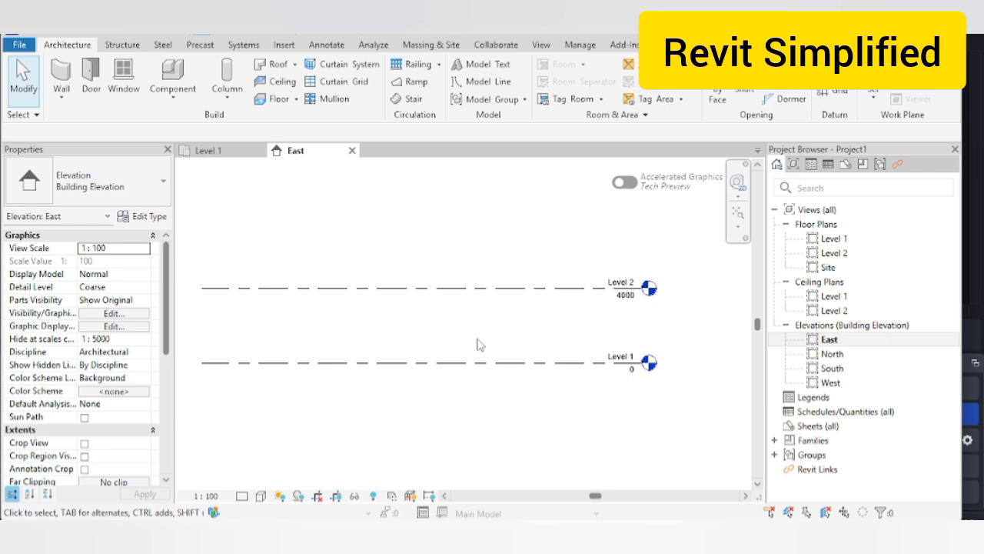
pyautogui.scroll(-1, 477, 344)
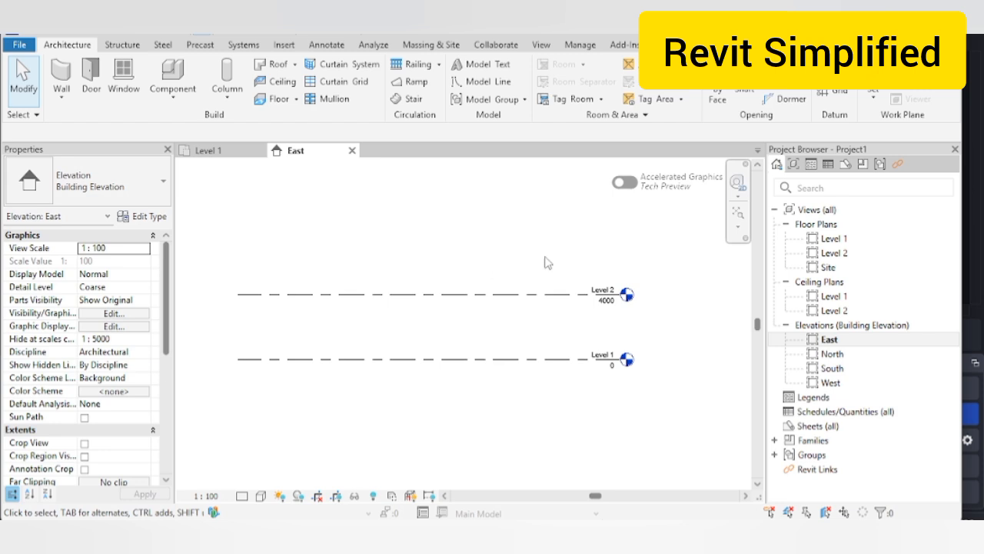
# Step: On the Level 1 plan, draw three horizontal grid lines 10000 apart with GR
pyautogui.doubleClick(837, 240)
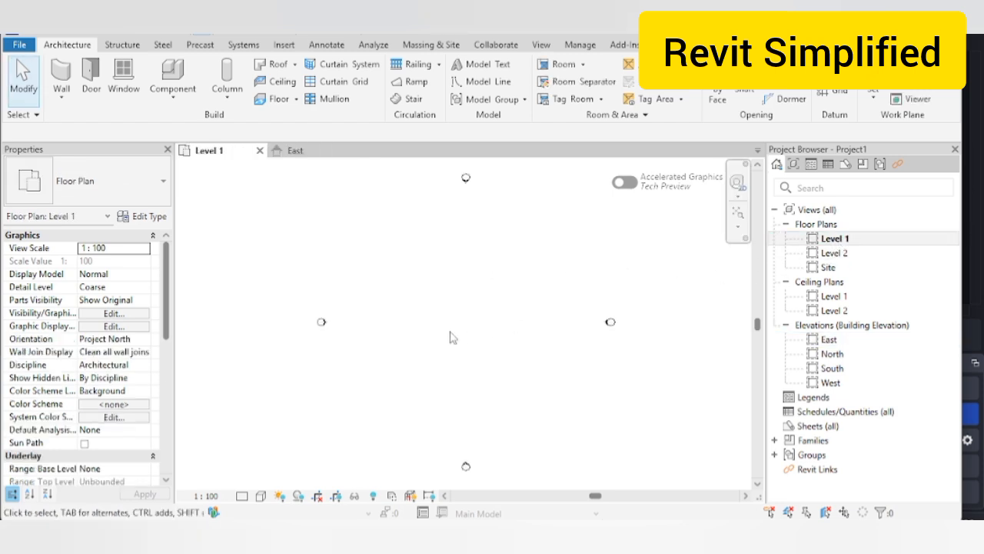
pyautogui.press('g')
pyautogui.press('r')
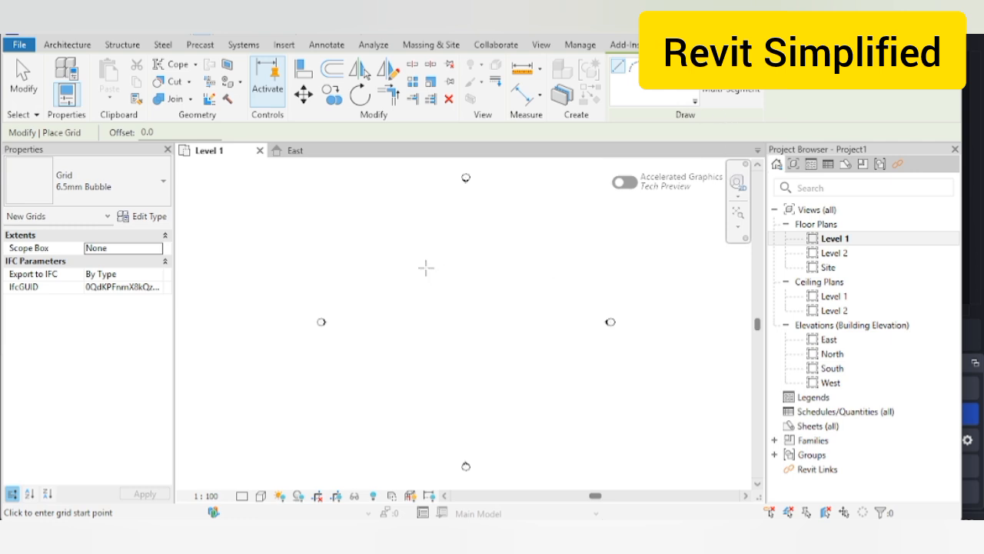
pyautogui.click(366, 267)
pyautogui.click(556, 267)
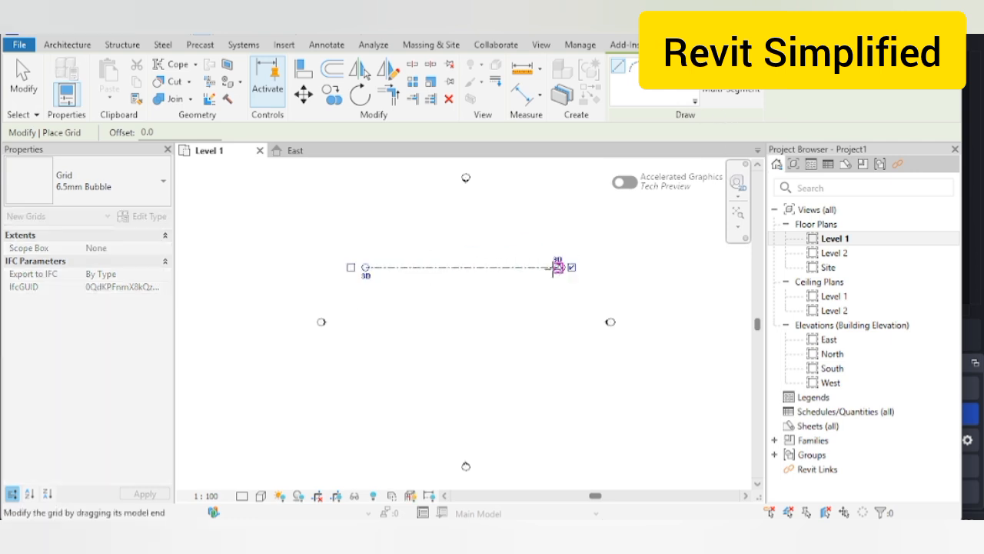
pyautogui.click(366, 324)
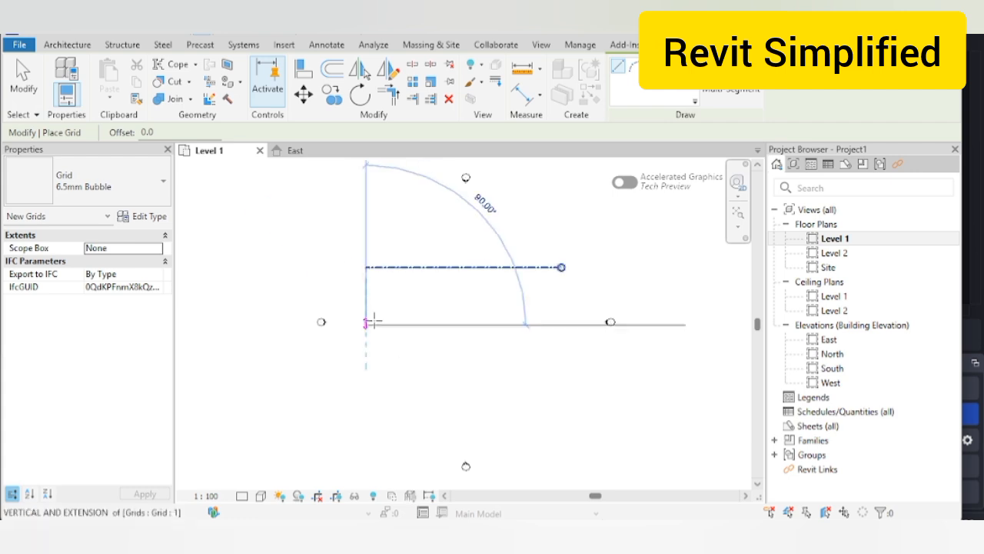
pyautogui.click(562, 323)
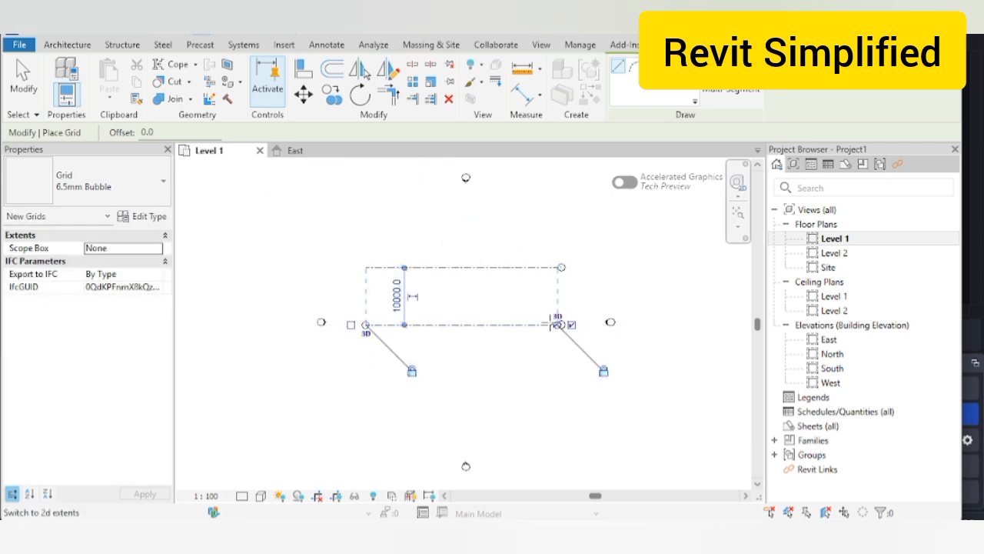
pyautogui.click(366, 382)
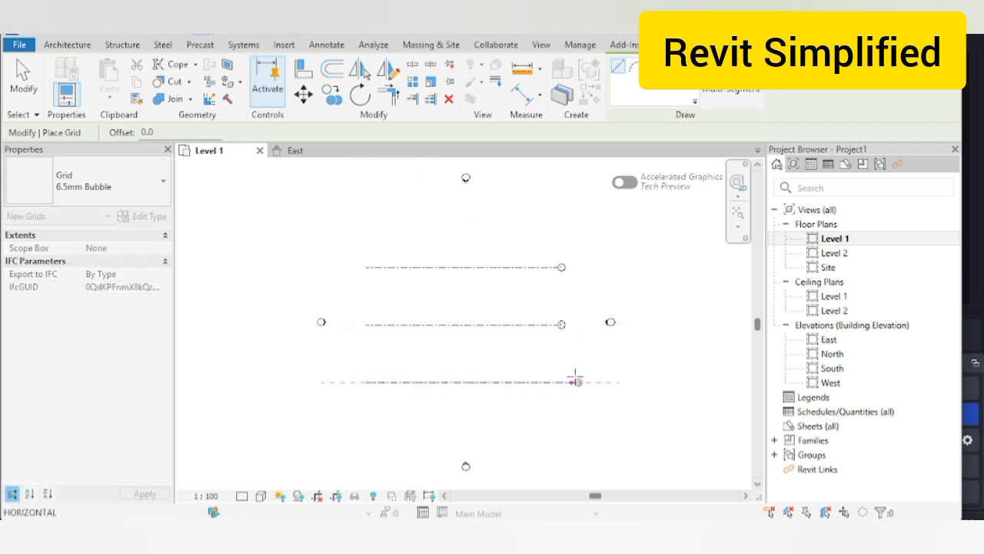
pyautogui.click(561, 382)
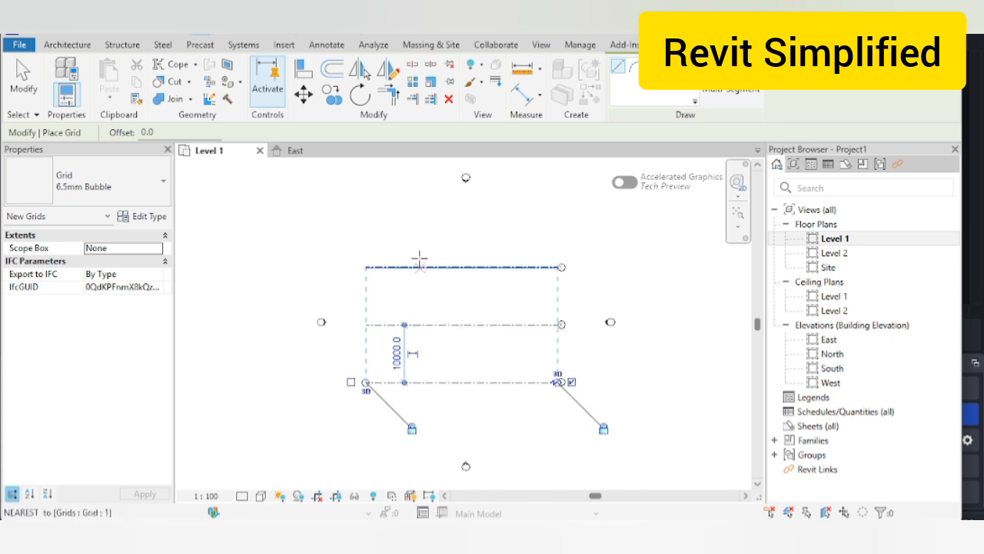
# Step: Draw two vertical grid lines 14000 apart across the horizontal grids
pyautogui.click(412, 229)
pyautogui.click(412, 431)
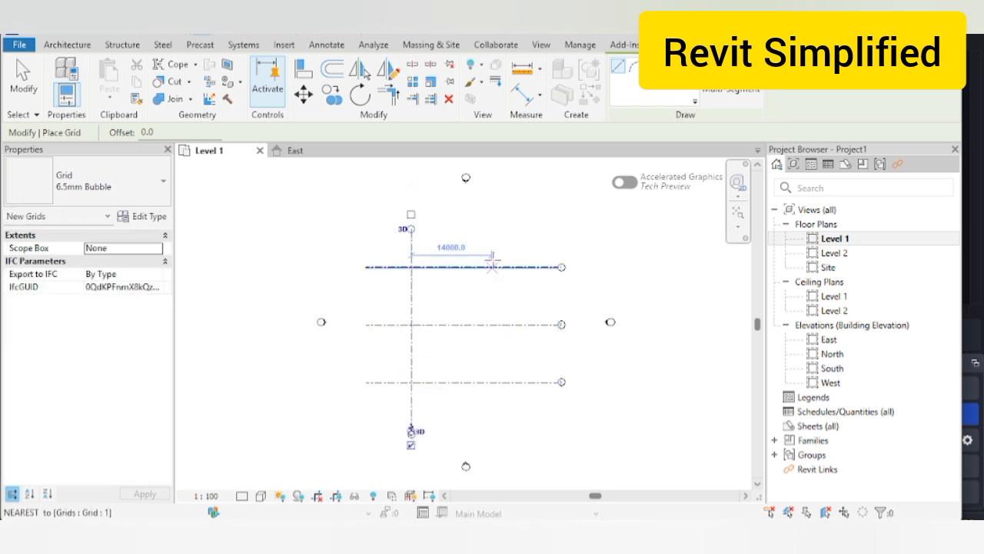
pyautogui.click(492, 229)
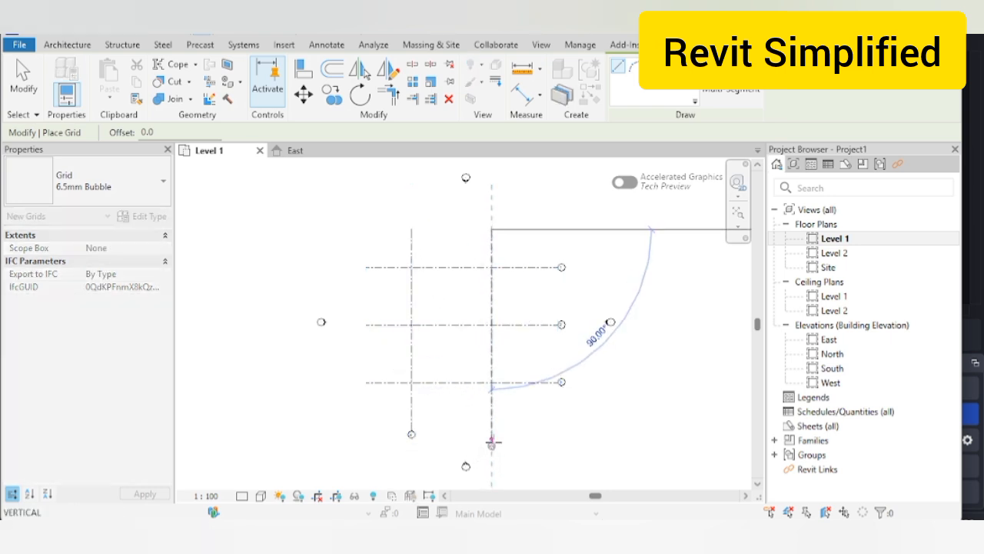
pyautogui.click(492, 443)
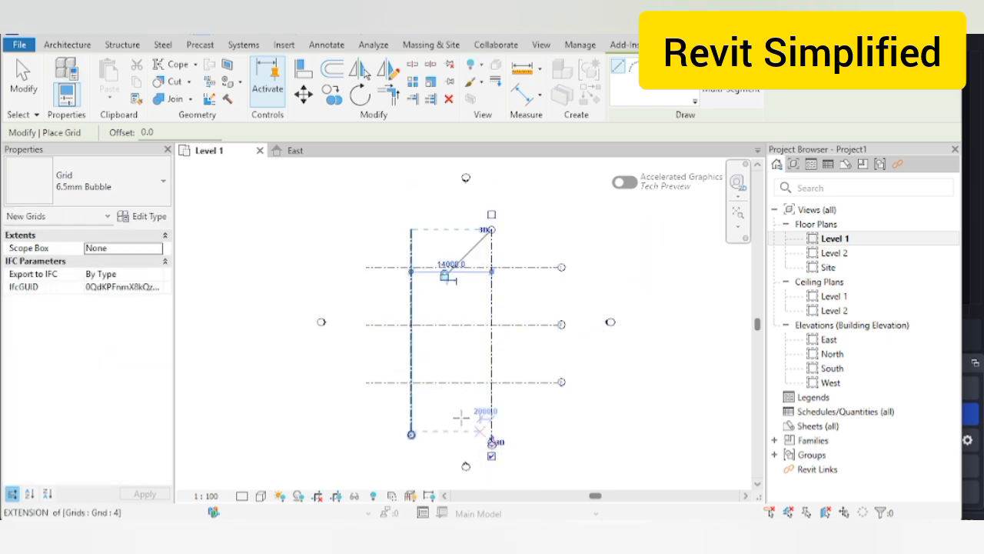
pyautogui.click(123, 45)
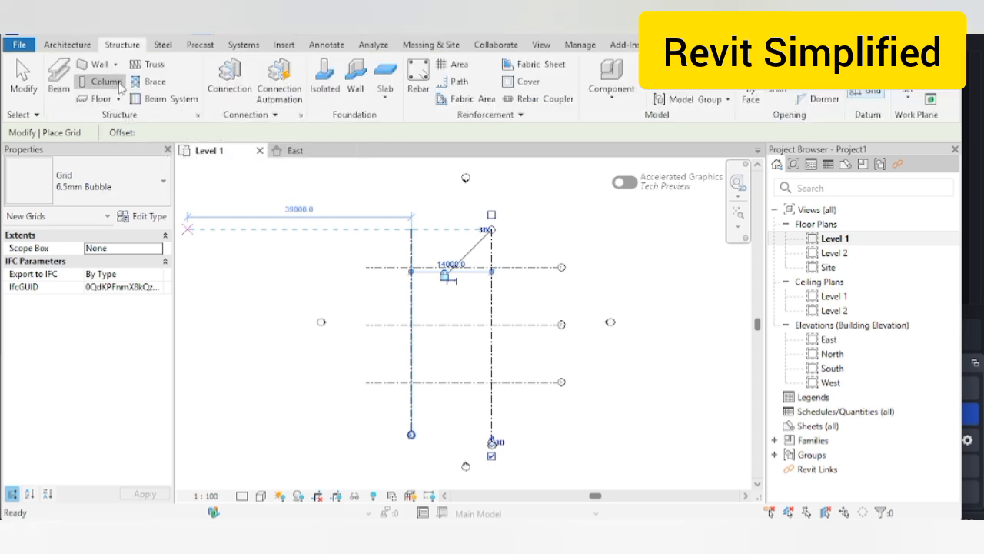
# Step: Pick the UC305x305x97 structural column type and try placing at grid intersections, then cancel
pyautogui.click(119, 85)
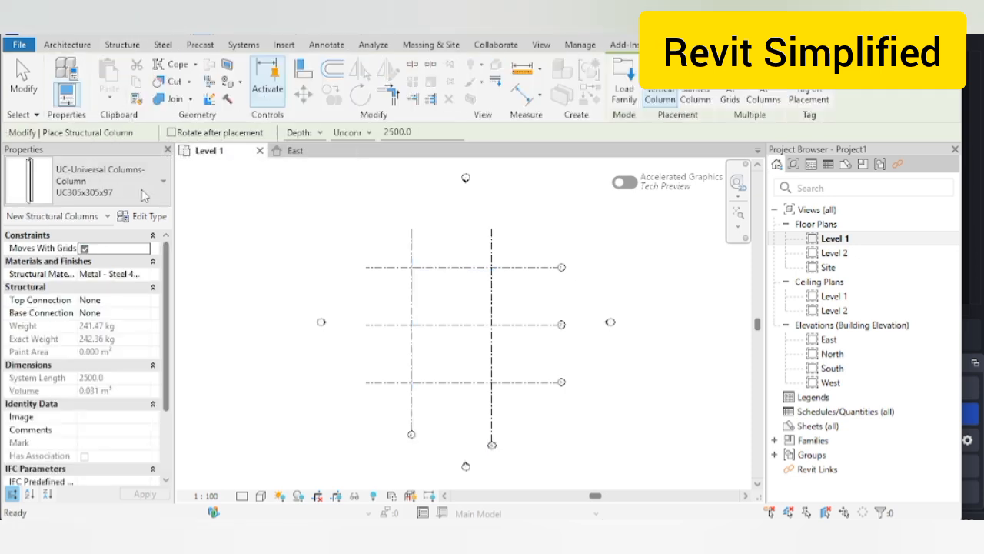
pyautogui.click(143, 196)
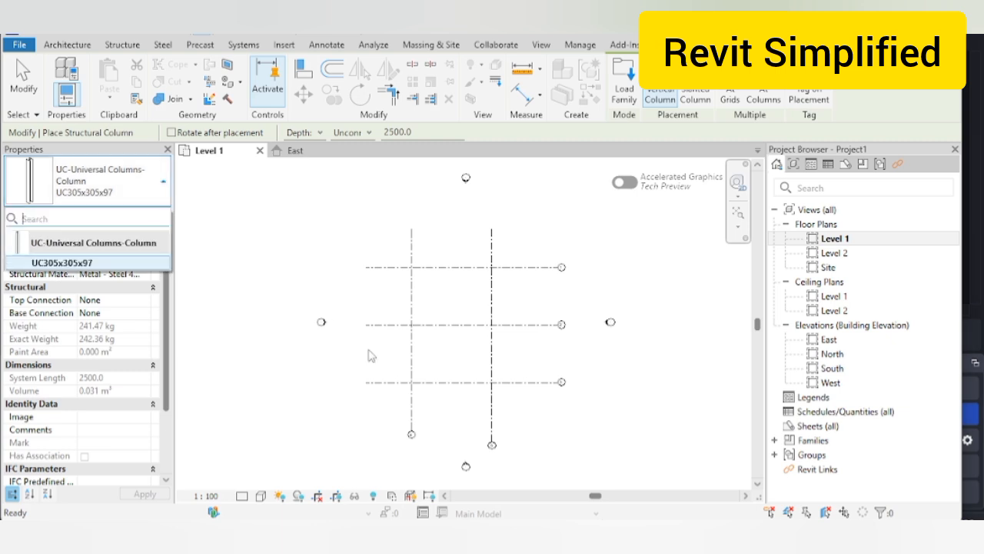
pyautogui.click(50, 262)
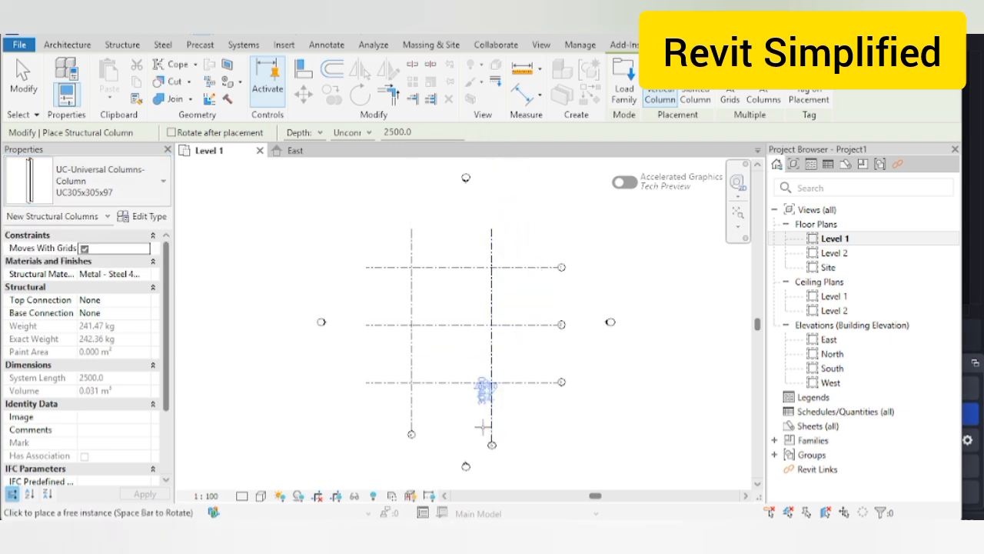
pyautogui.click(724, 92)
pyautogui.moveTo(518, 401); pyautogui.dragTo(362, 240)
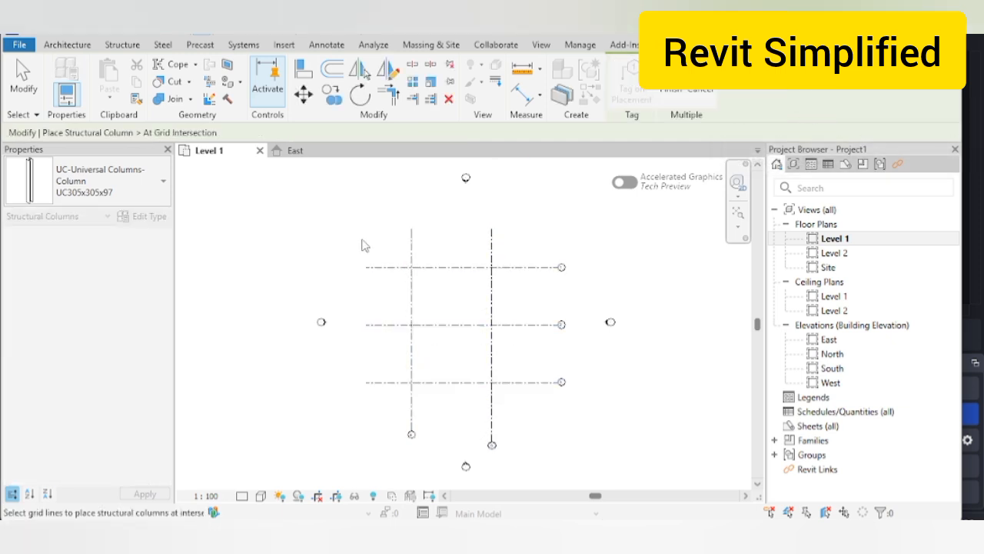
pyautogui.moveTo(515, 405); pyautogui.dragTo(392, 237)
pyautogui.scroll(2, 438, 280)
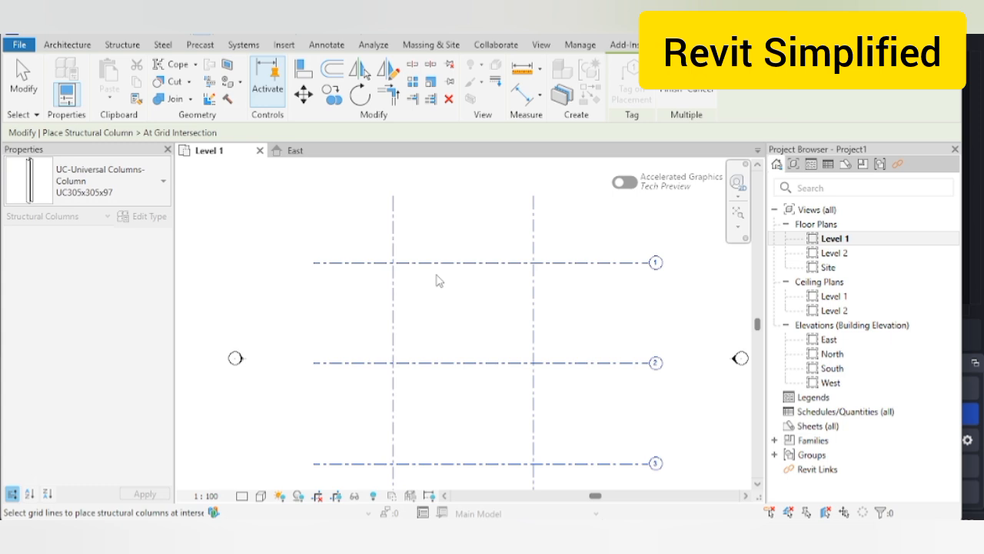
pyautogui.scroll(-1, 437, 280)
pyautogui.click(701, 92)
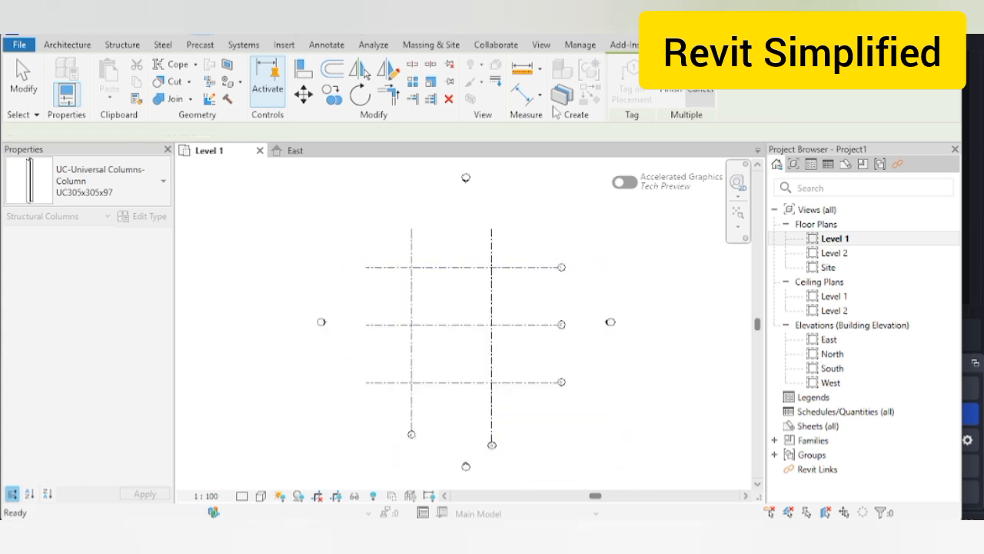
# Step: Restart columns with CL, set to Height, and place them at all grid intersections
pyautogui.press('c')
pyautogui.press('l')
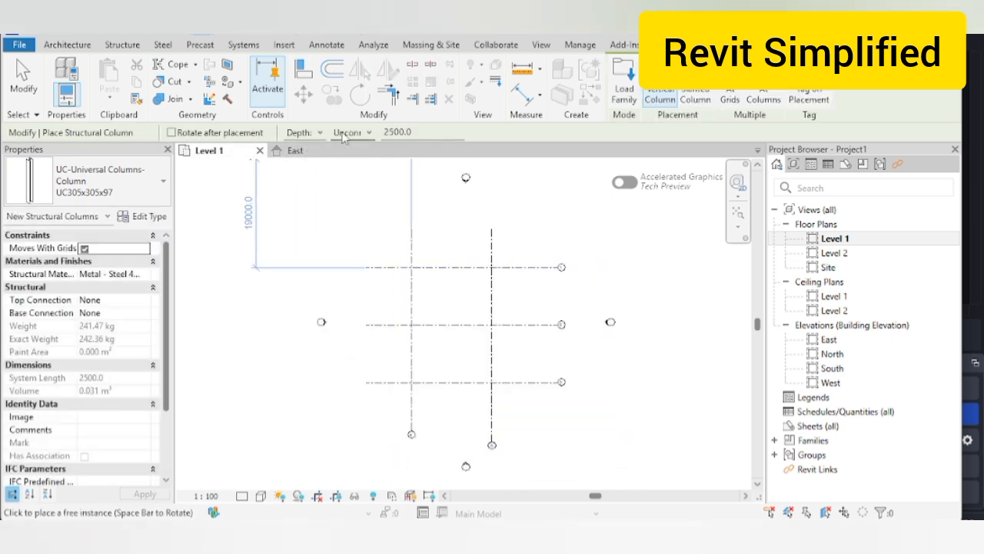
pyautogui.click(308, 132)
pyautogui.click(300, 158)
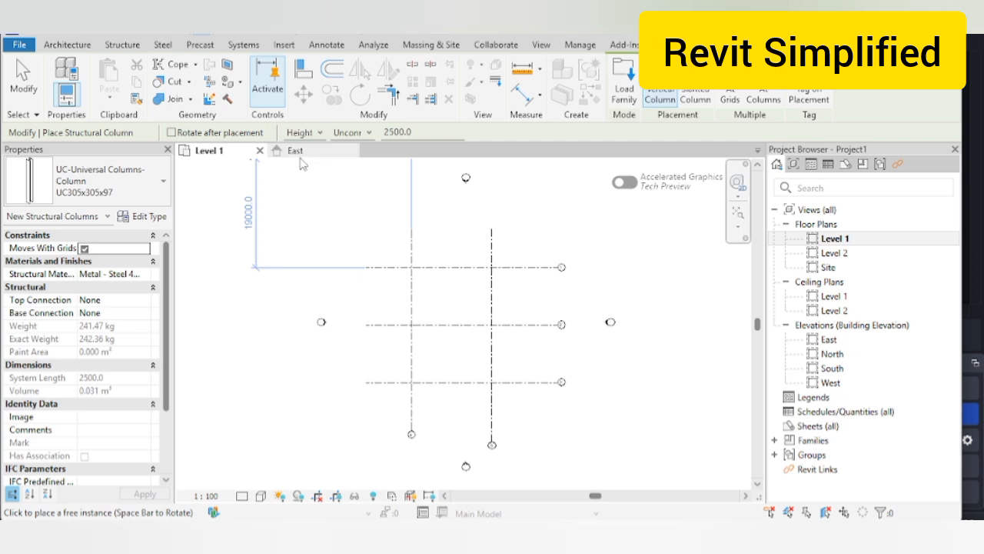
pyautogui.click(730, 93)
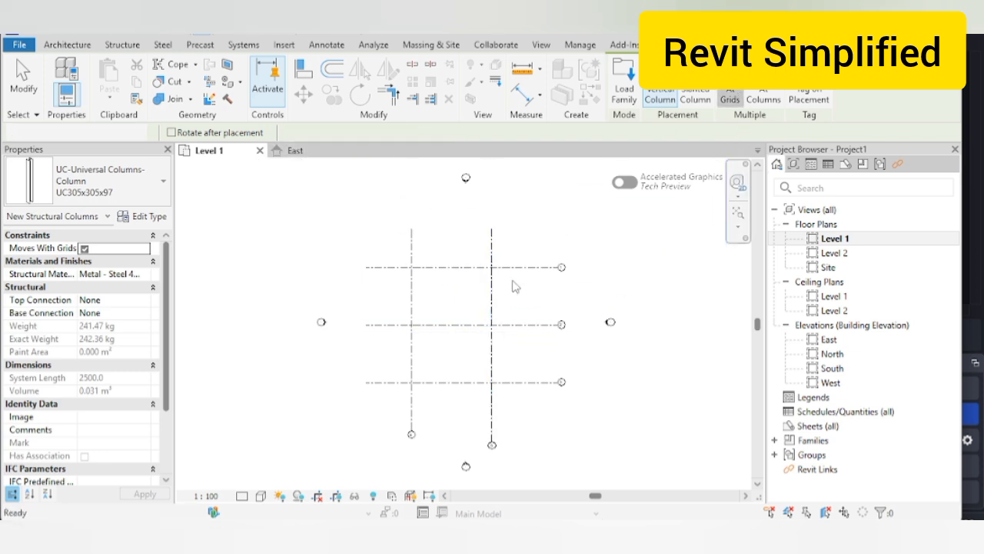
pyautogui.moveTo(510, 400); pyautogui.dragTo(389, 245)
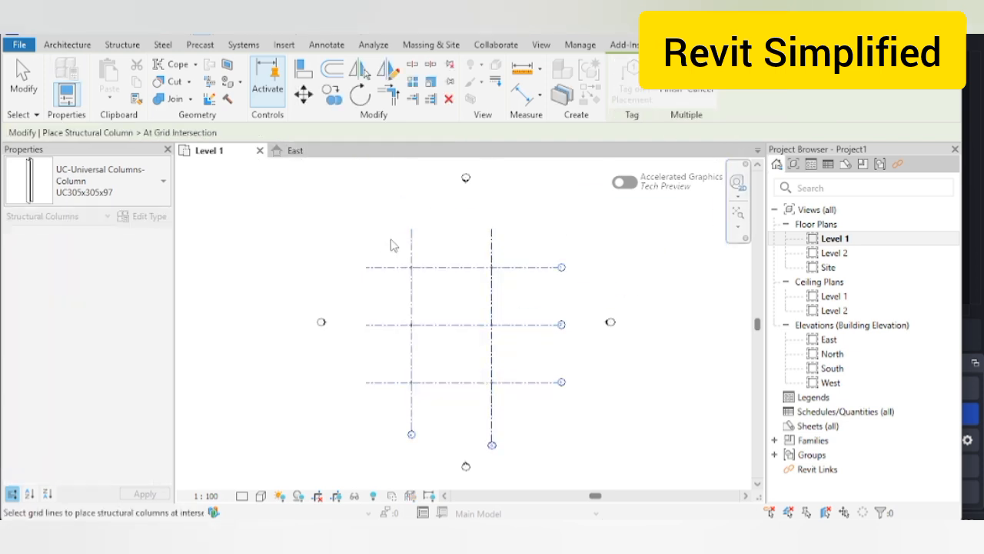
pyautogui.scroll(5, 393, 245)
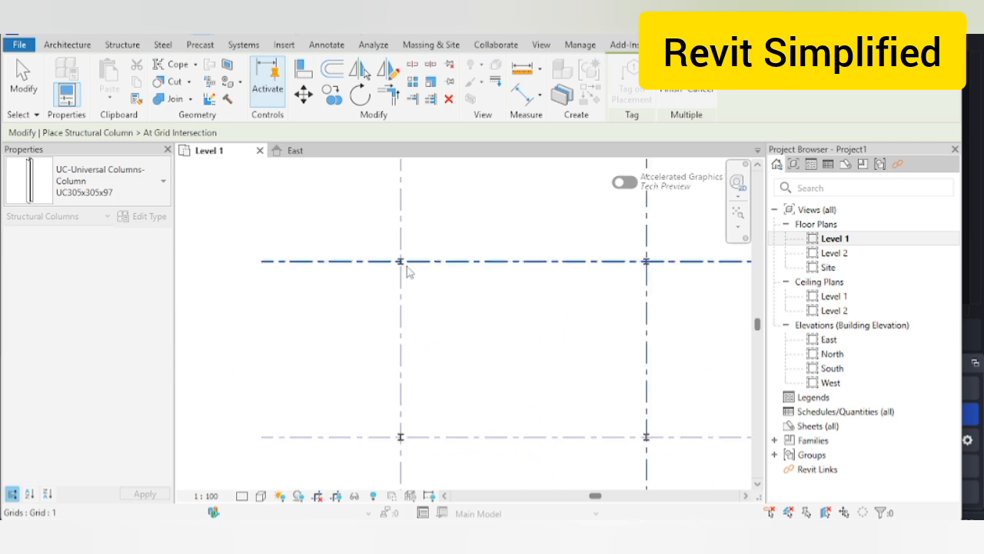
pyautogui.scroll(-4, 432, 280)
pyautogui.moveTo(446, 315); pyautogui.dragTo(394, 261, button='middle')
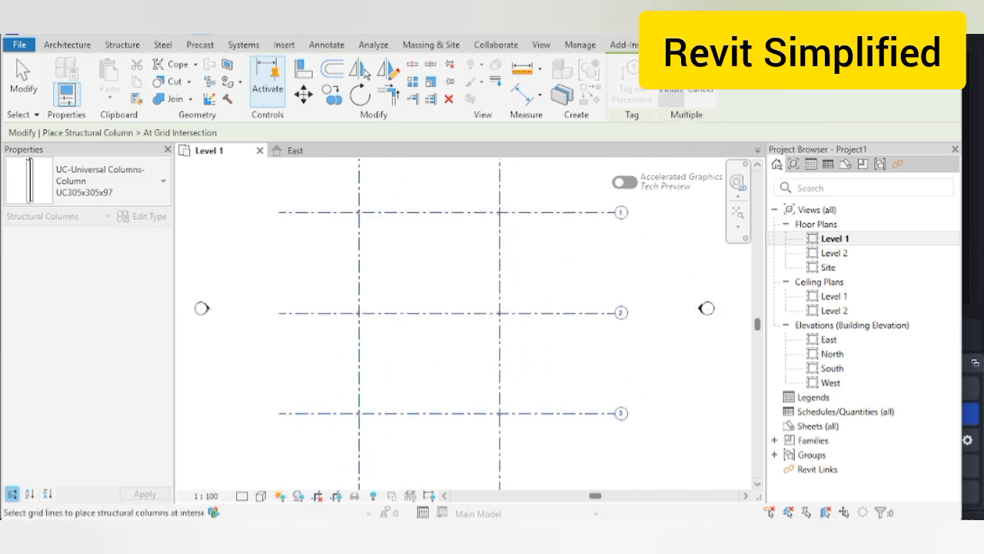
pyautogui.click(671, 89)
pyautogui.scroll(3, 406, 242)
pyautogui.press('Escape')
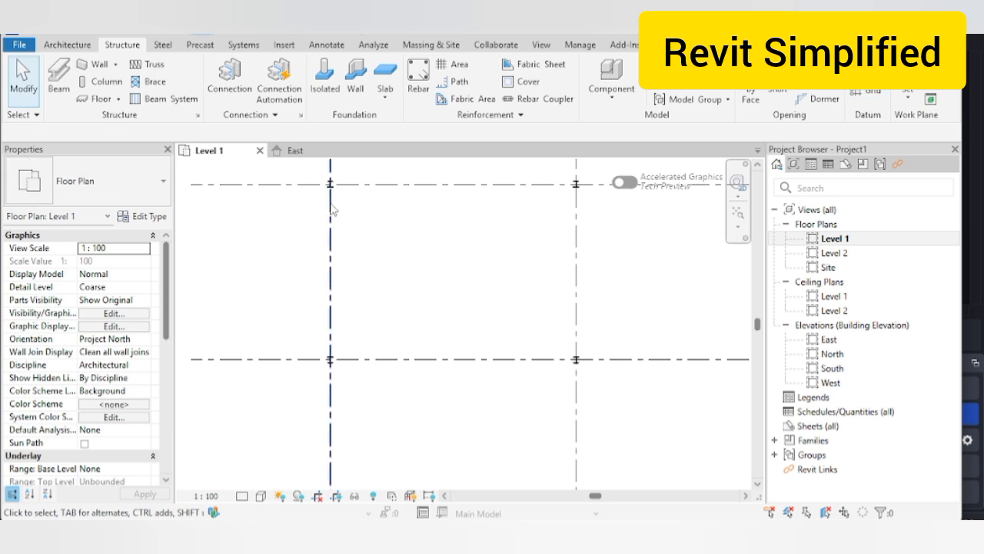
# Step: Set the Level 1 plan's detail level to Fine
pyautogui.click(331, 186)
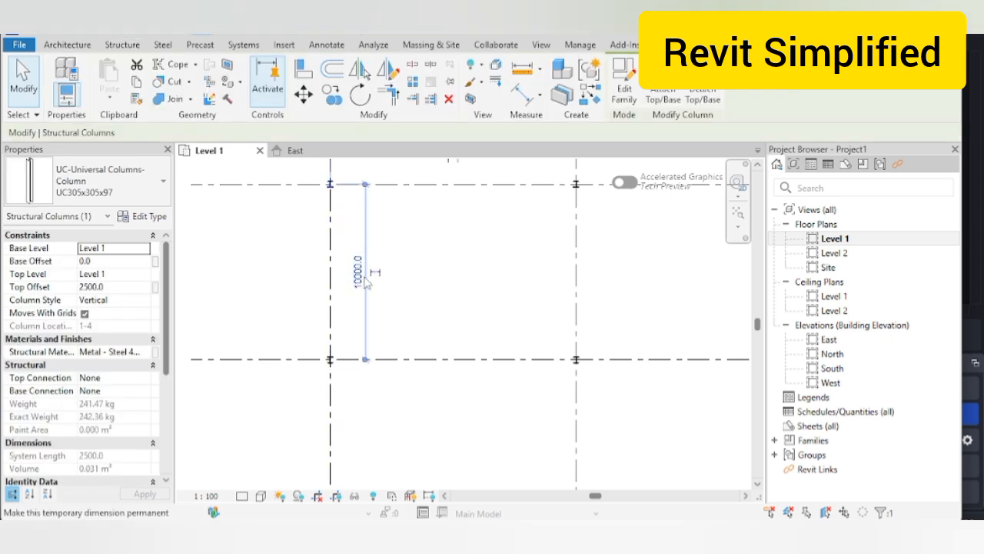
pyautogui.click(243, 496)
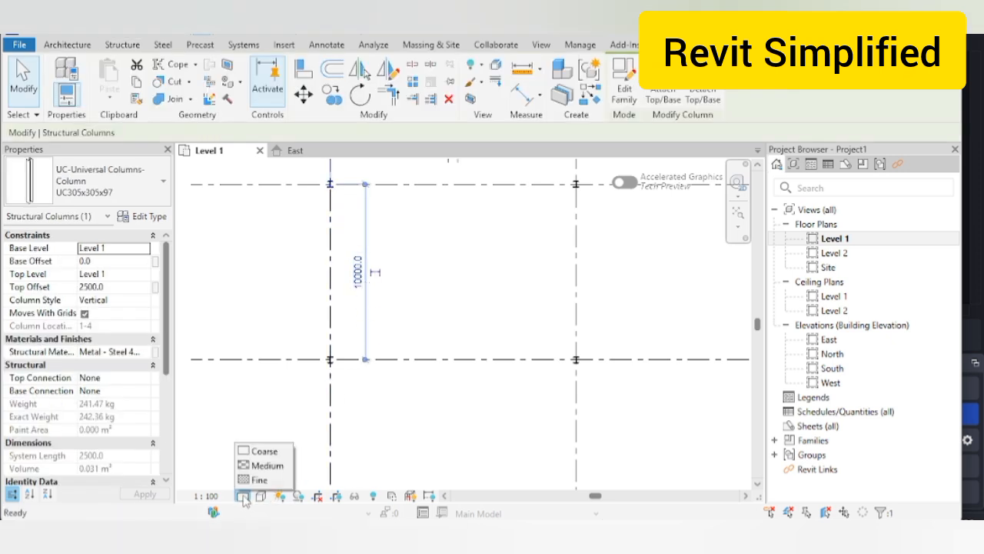
pyautogui.click(259, 479)
pyautogui.click(371, 396)
pyautogui.scroll(-2, 455, 303)
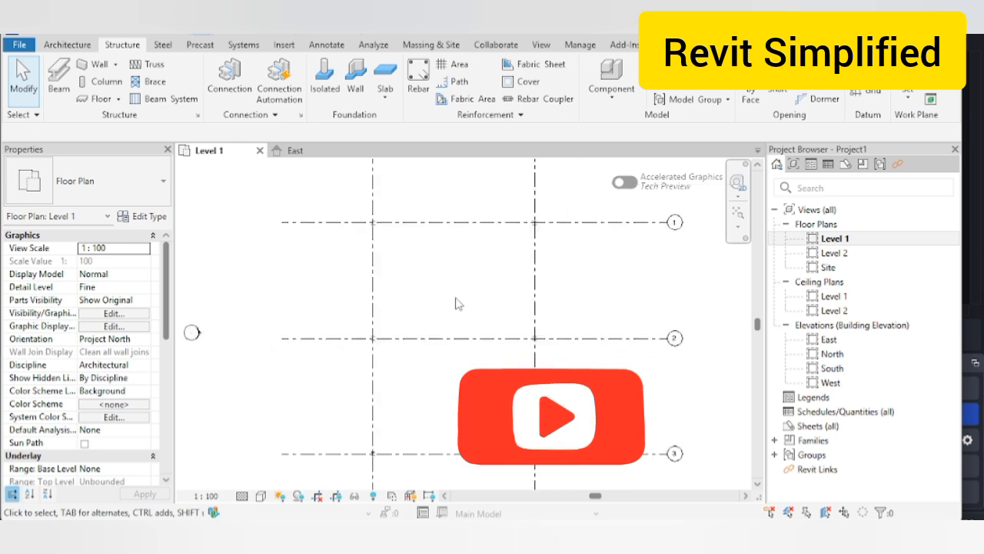
pyautogui.moveTo(456, 303); pyautogui.dragTo(466, 288, button='middle')
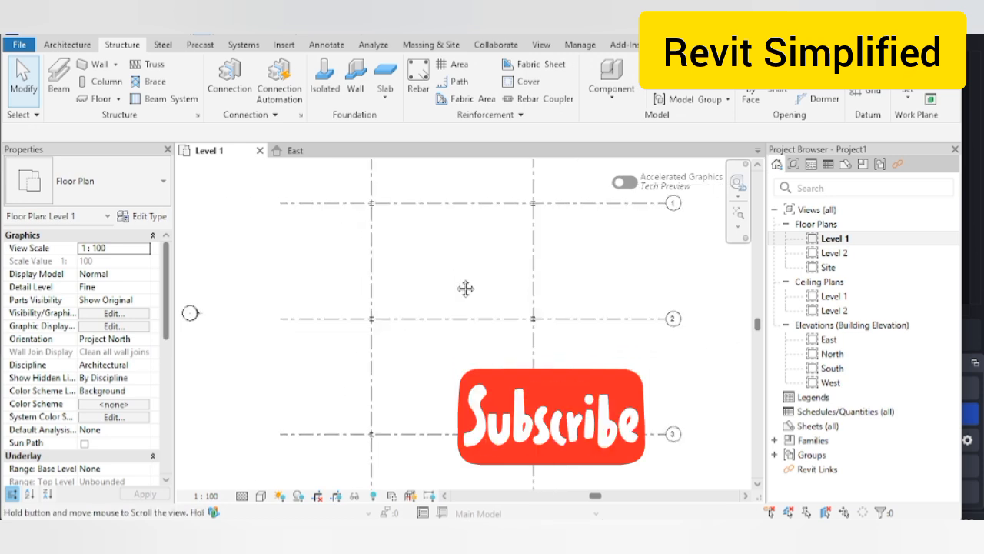
# Step: Change the plan scale to 1:50, then to 1:200, and open the default 3D view
pyautogui.click(210, 496)
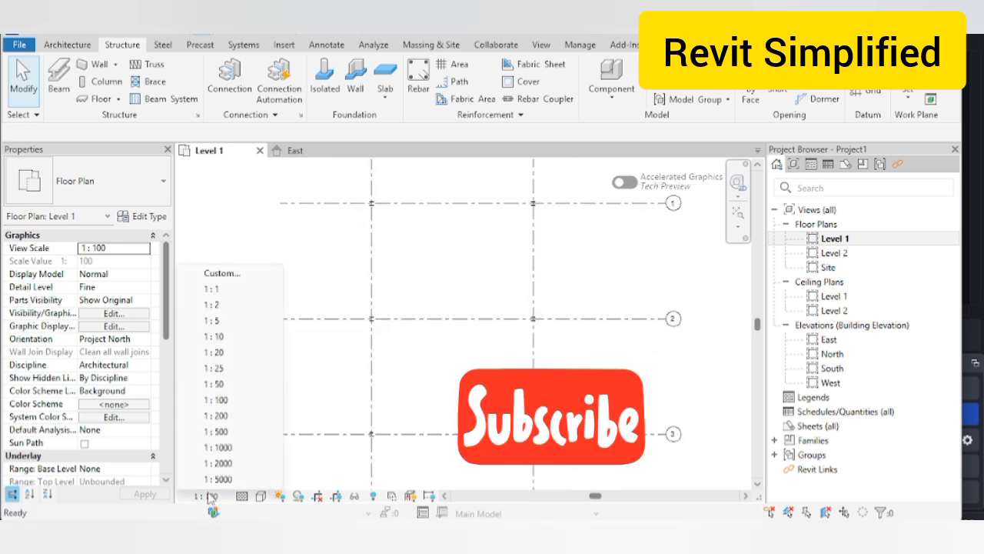
pyautogui.click(218, 384)
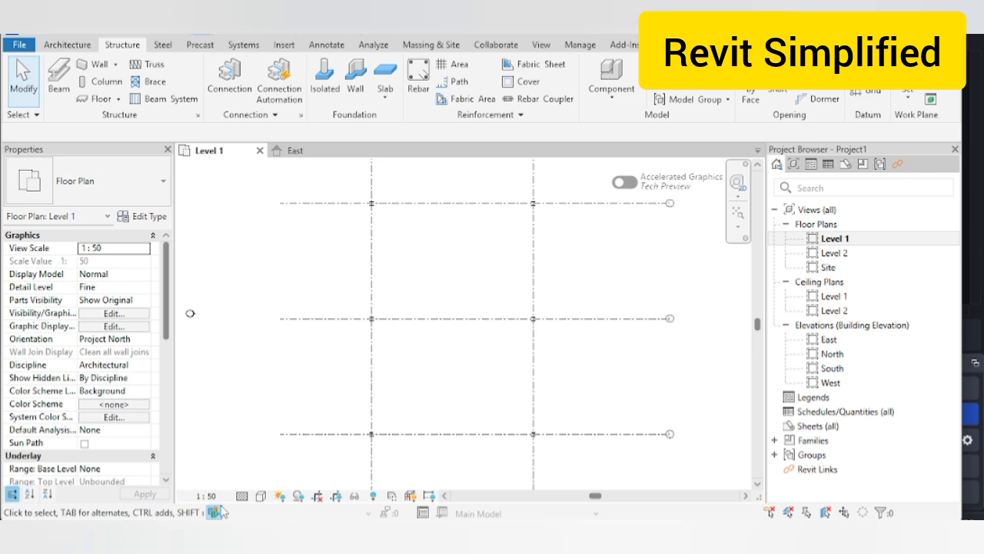
pyautogui.click(209, 496)
pyautogui.click(219, 410)
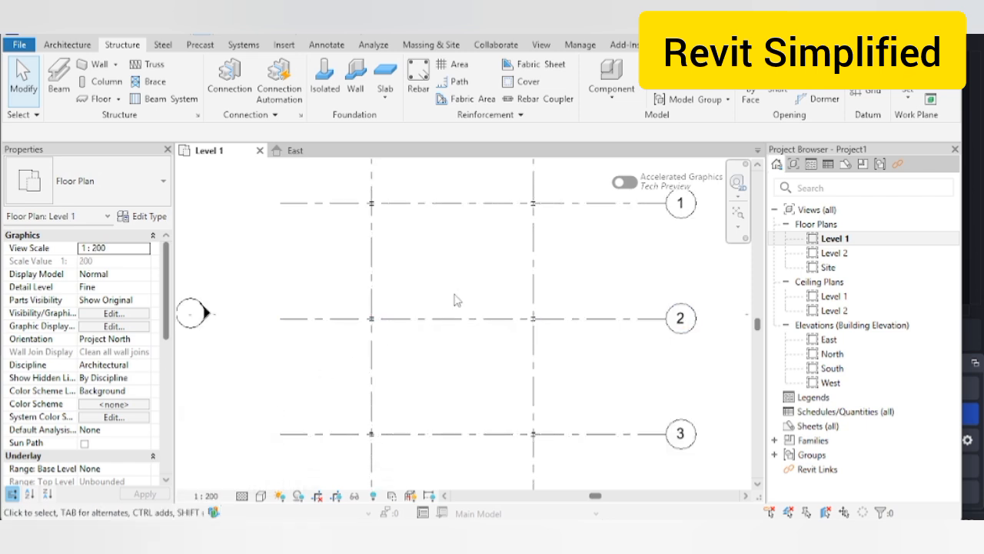
pyautogui.scroll(-2, 465, 295)
pyautogui.scroll(1, 460, 264)
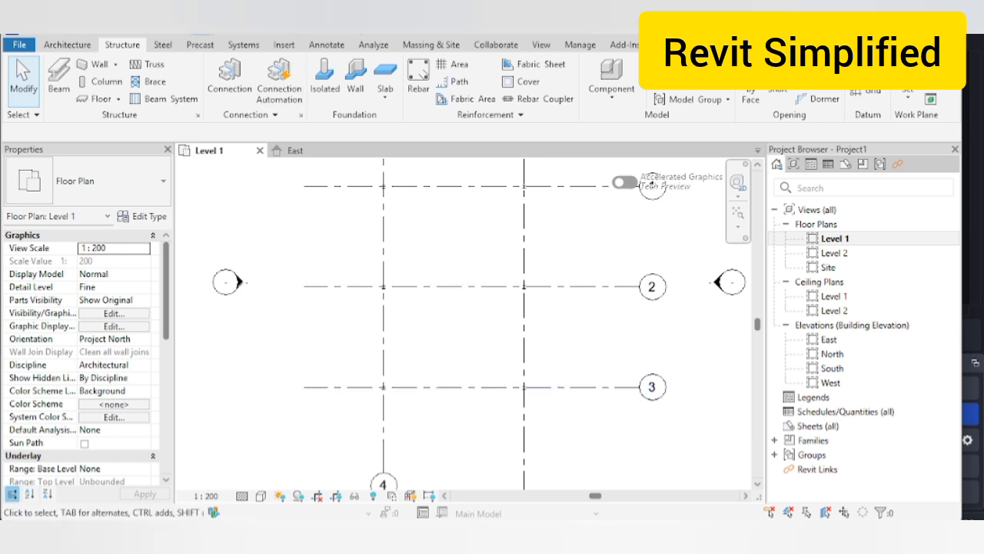
pyautogui.click(308, 36)
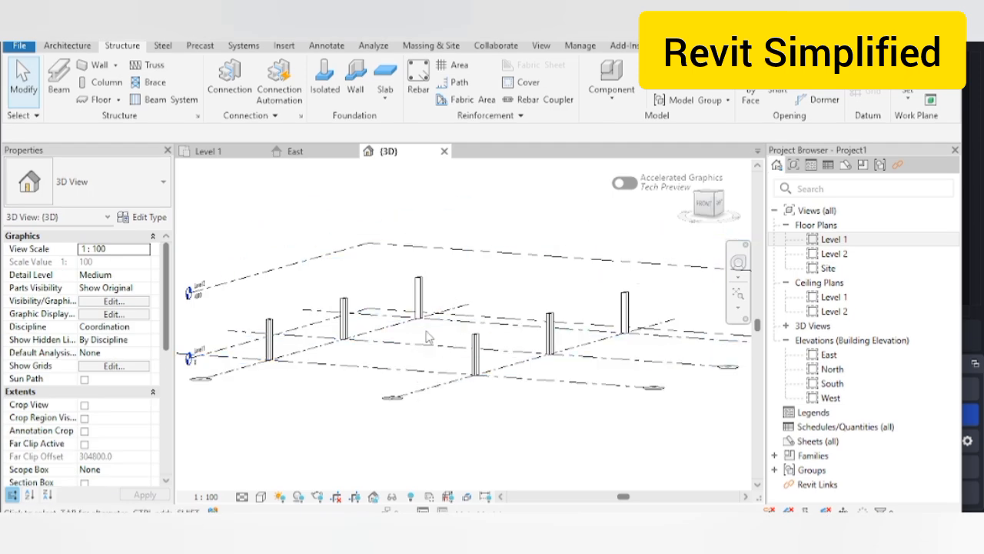
# Step: Bring up the 3D view's Visibility/Graphic Overrides with VG and start adding a filter
pyautogui.press('v')
pyautogui.press('g')
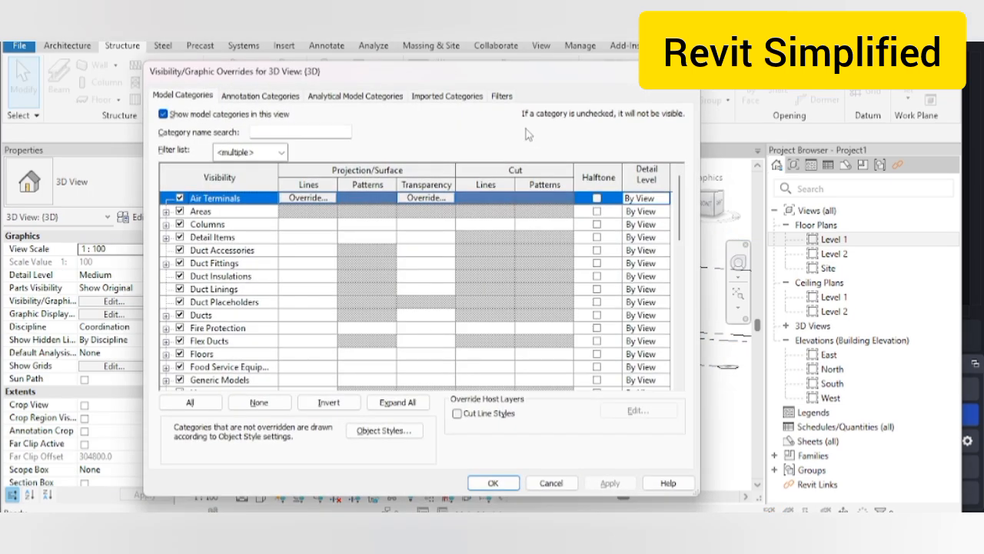
pyautogui.click(502, 96)
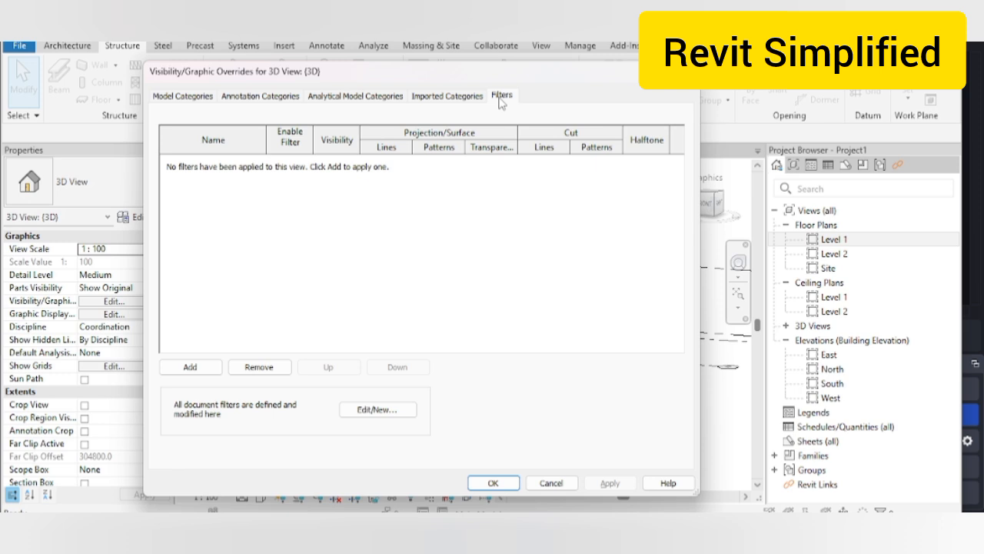
pyautogui.click(184, 368)
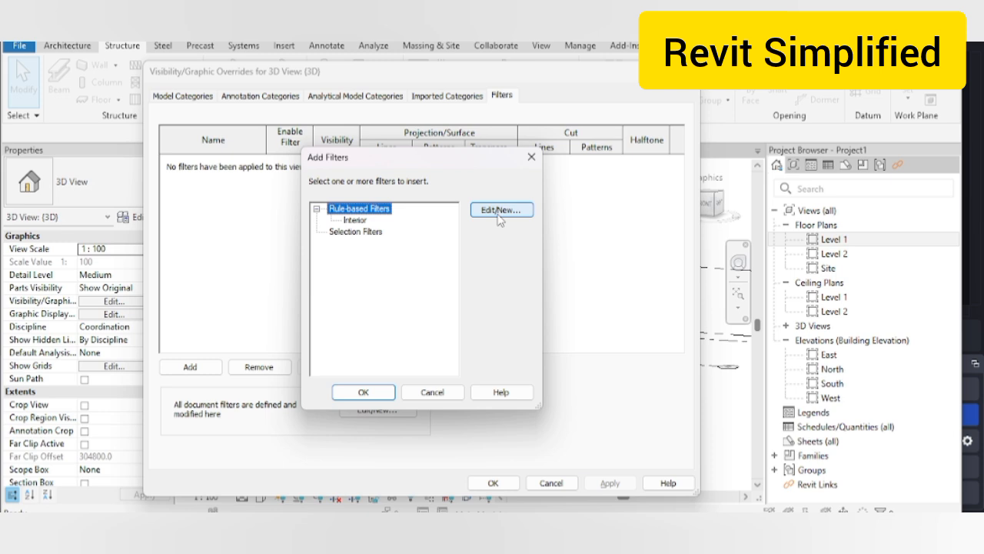
# Step: Create a new rule-based filter named Column for the Structural Columns category
pyautogui.click(498, 216)
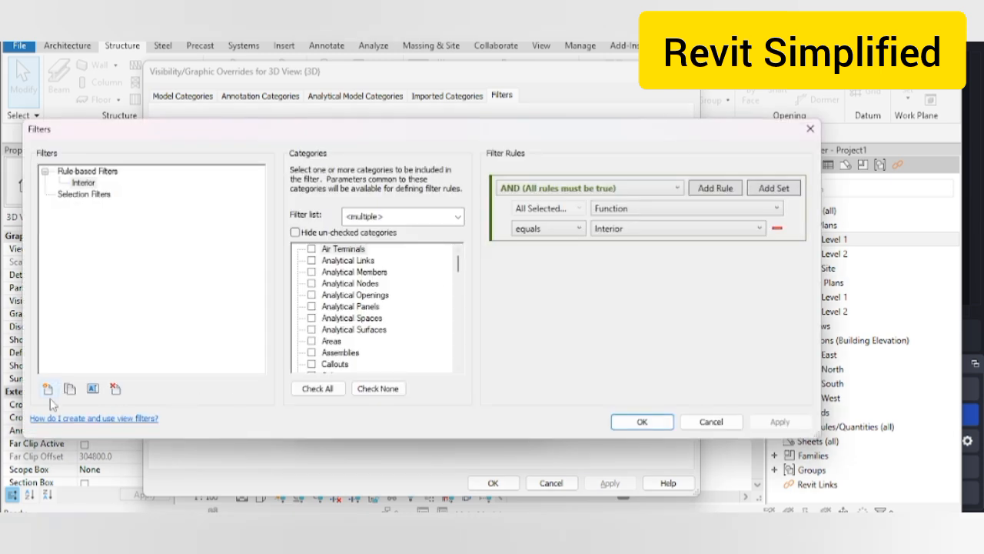
pyautogui.click(47, 390)
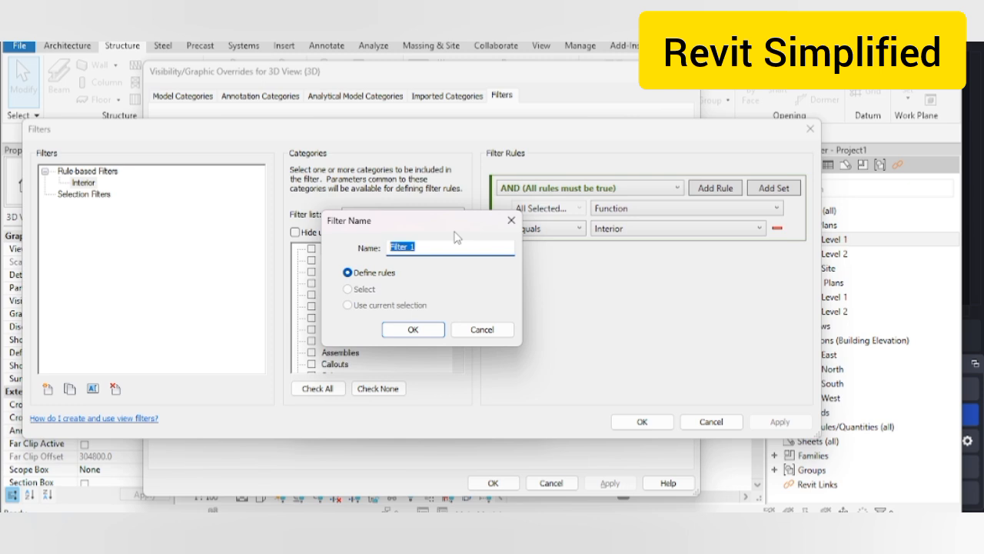
pyautogui.write('Column')
pyautogui.click(413, 329)
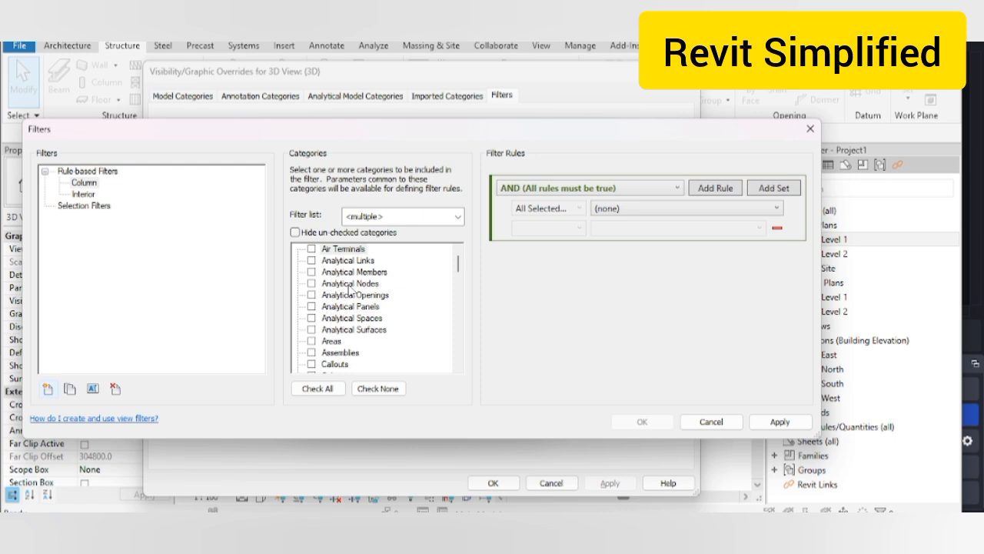
pyautogui.click(350, 284)
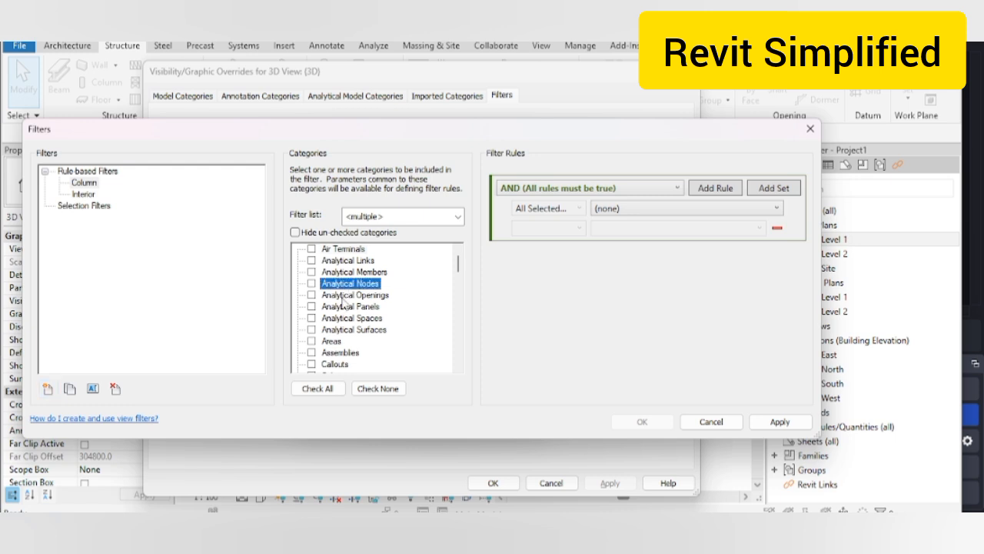
pyautogui.scroll(-1, 341, 311)
pyautogui.press('s')
pyautogui.scroll(-2, 341, 309)
pyautogui.scroll(-2, 341, 309)
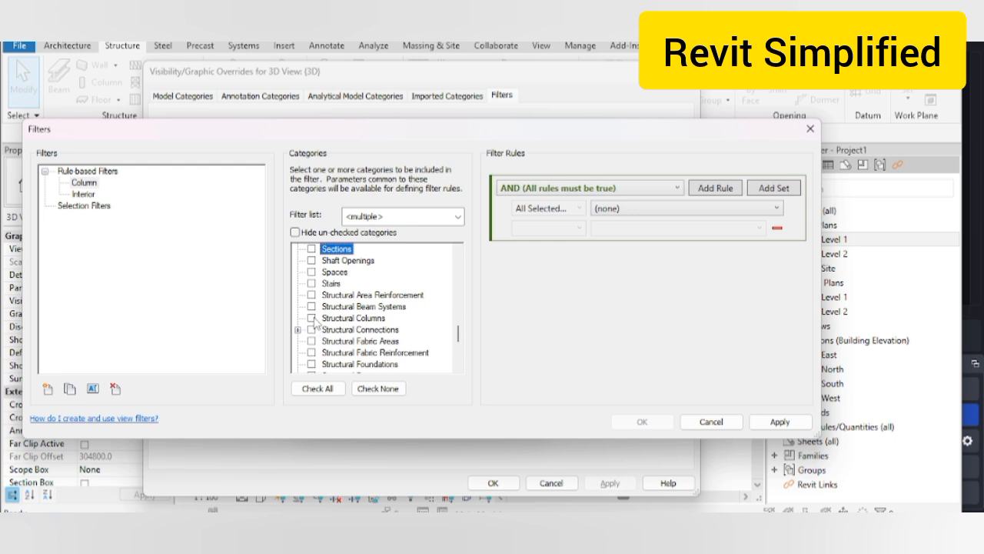
pyautogui.click(311, 318)
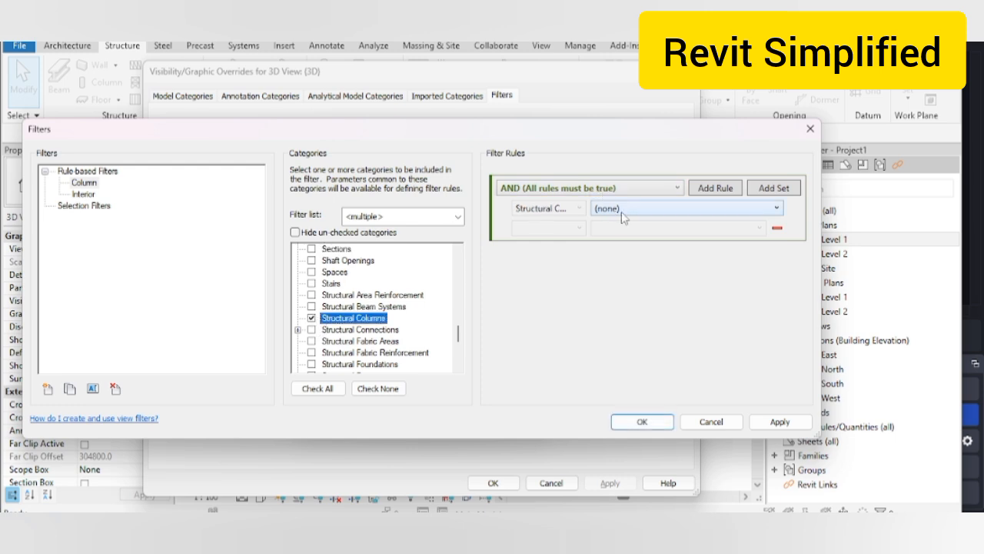
# Step: Give the Column filter the rule Comments equals C1 and apply it
pyautogui.click(674, 210)
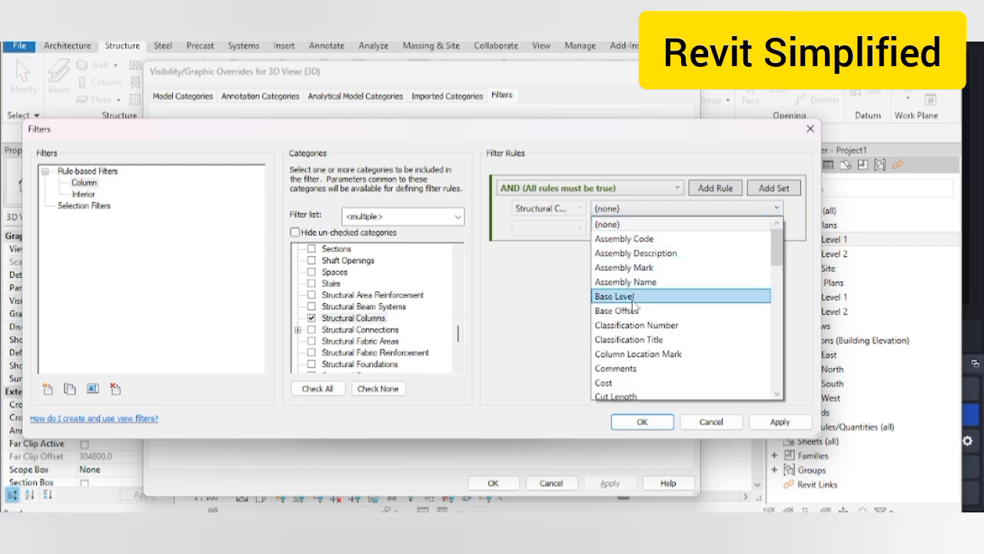
pyautogui.scroll(-1, 635, 310)
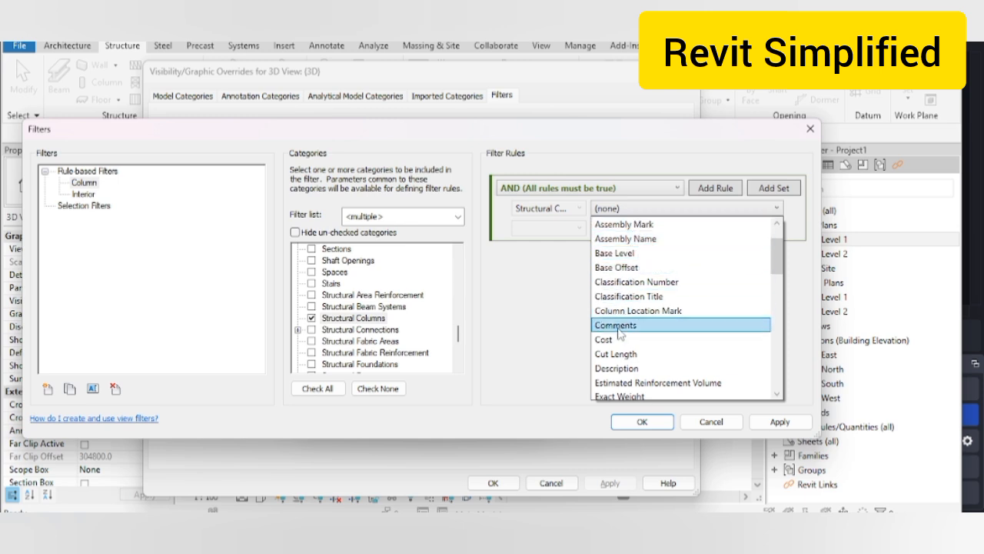
pyautogui.click(620, 326)
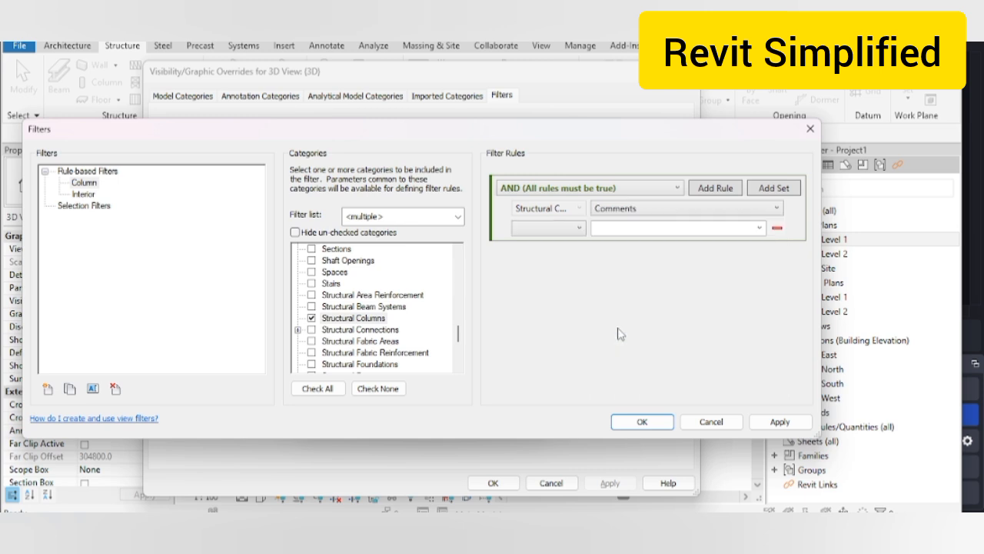
pyautogui.click(580, 229)
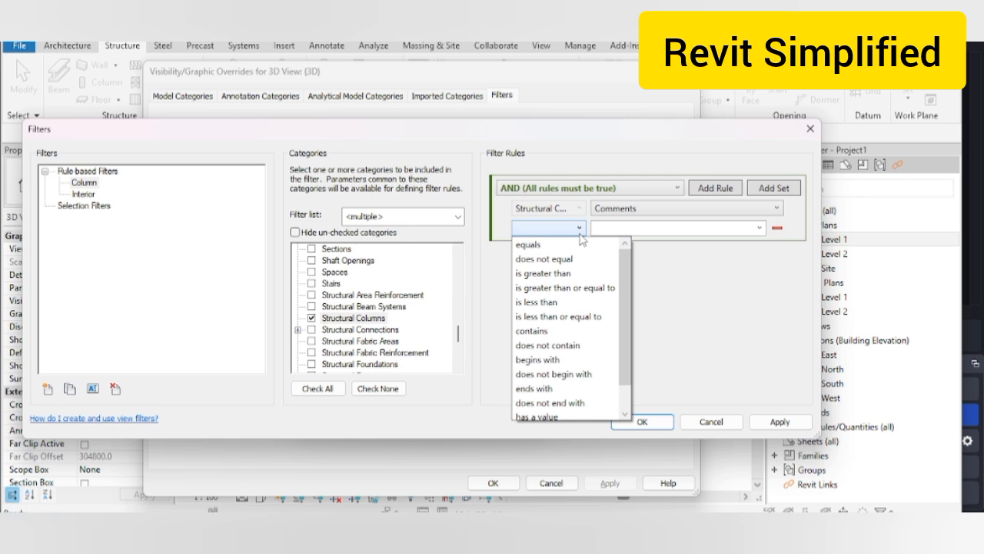
pyautogui.click(542, 245)
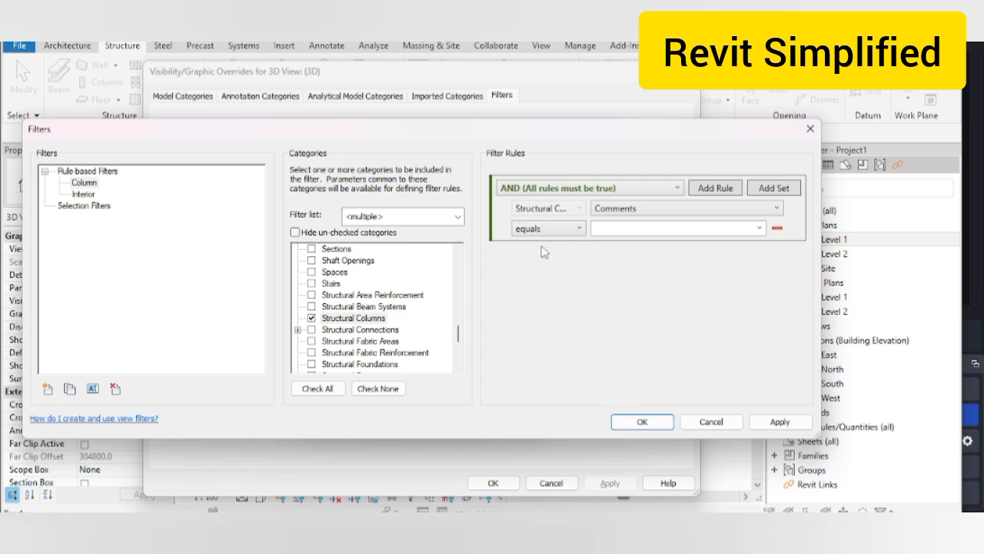
pyautogui.click(648, 230)
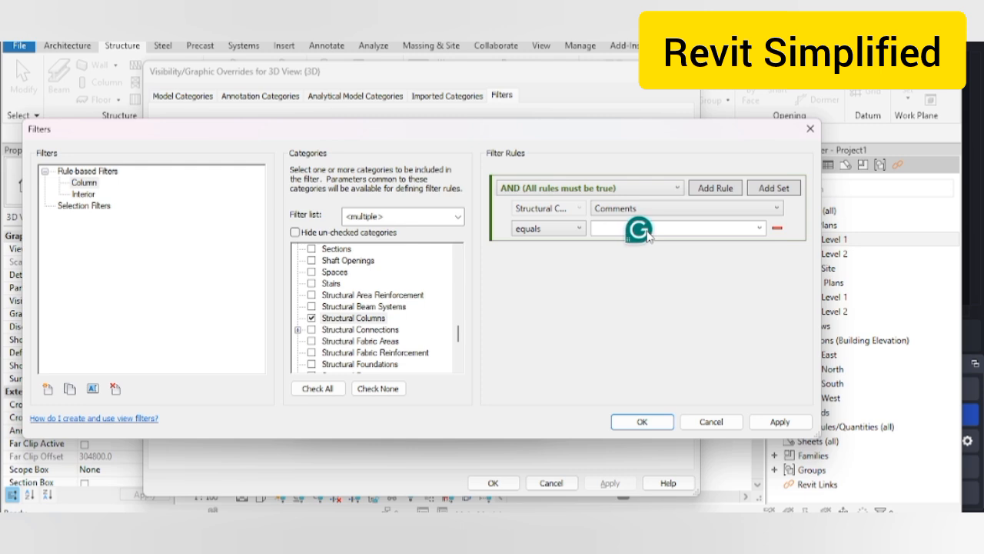
pyautogui.write('C1')
pyautogui.click(779, 422)
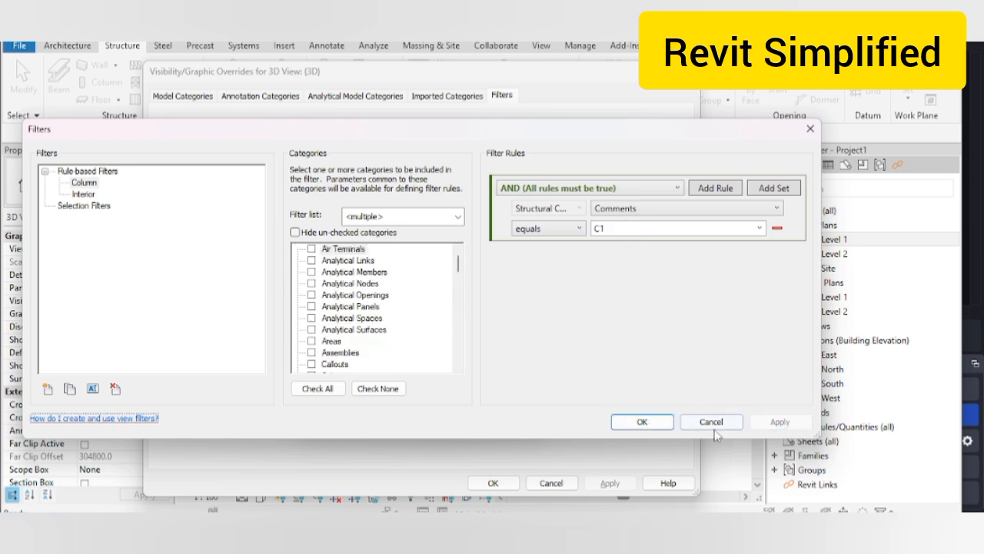
# Step: Add the Column filter to the 3D view's overrides and move the dialog aside
pyautogui.click(644, 423)
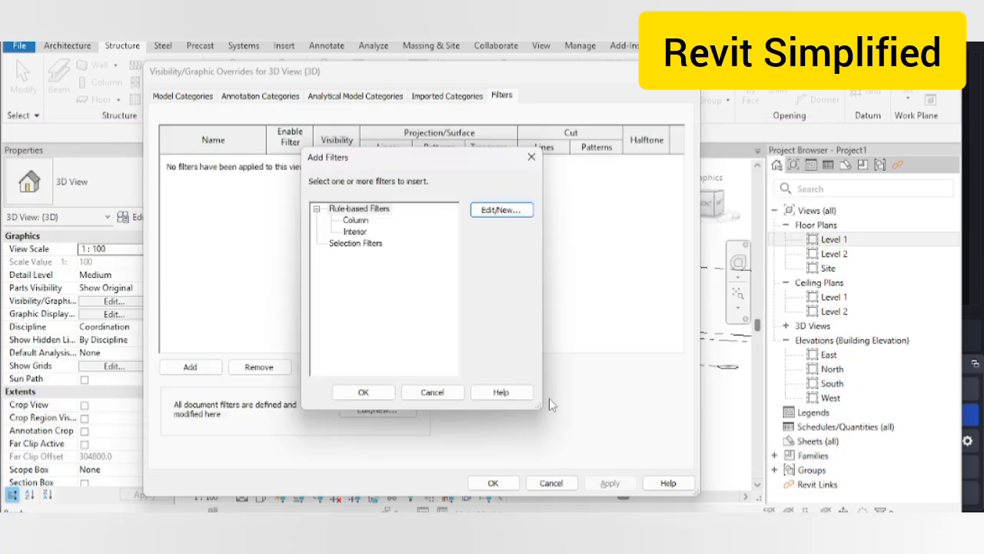
pyautogui.click(354, 221)
pyautogui.click(363, 393)
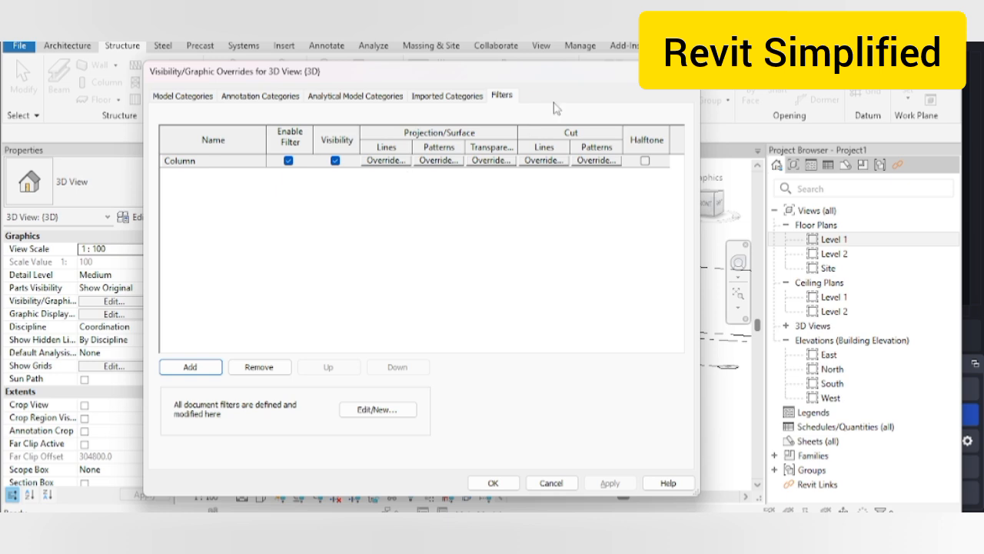
pyautogui.moveTo(534, 83); pyautogui.dragTo(744, 60)
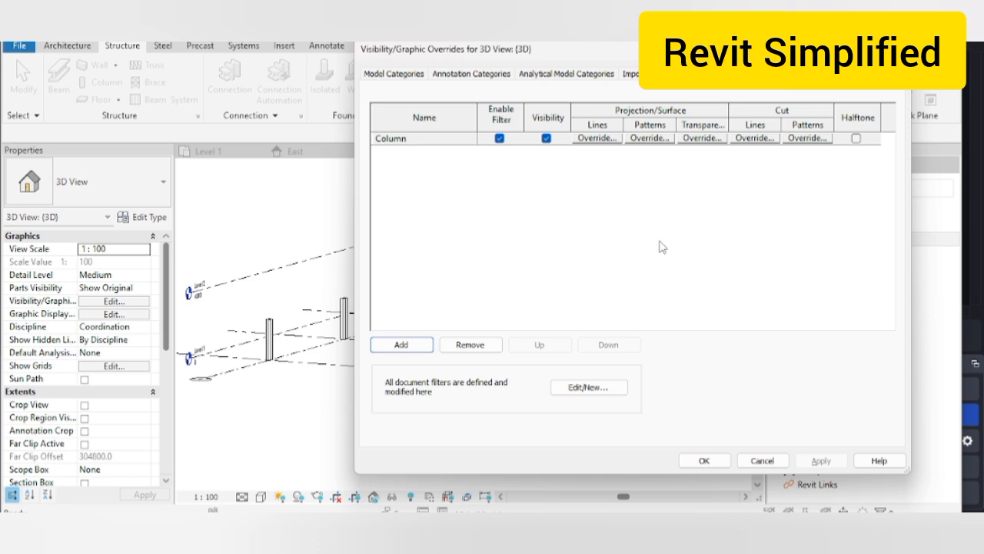
# Step: Override the Column filter's surface pattern with a red solid fill and apply it
pyautogui.click(648, 138)
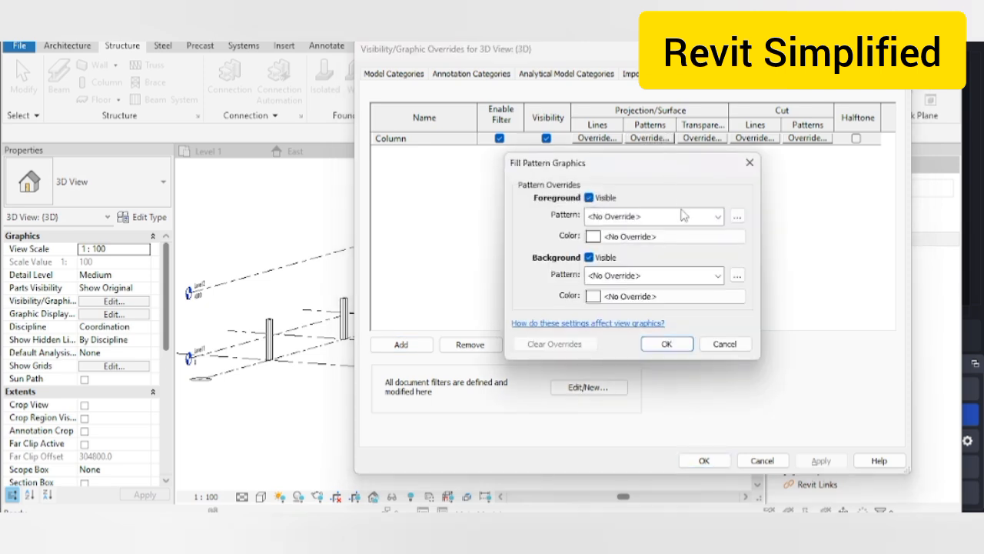
pyautogui.click(717, 216)
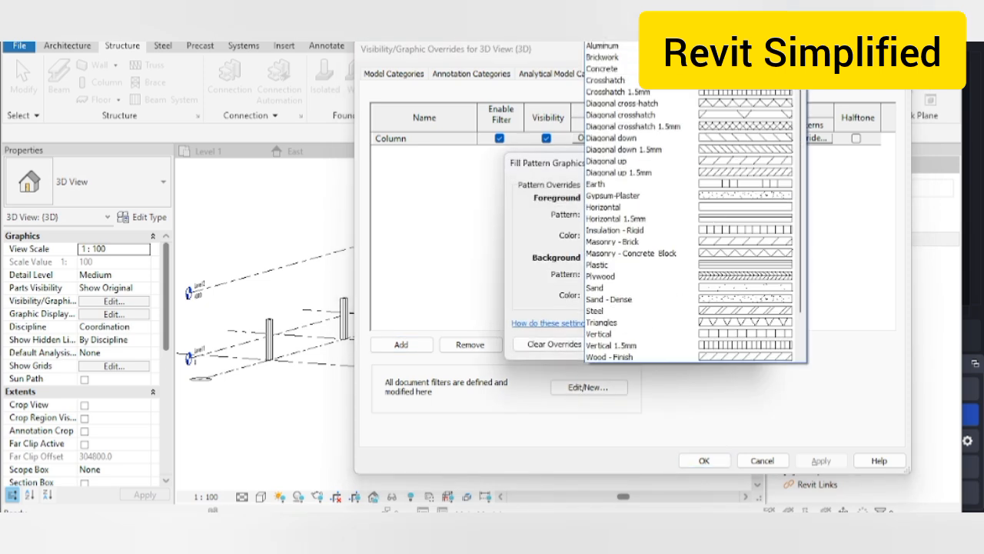
pyautogui.click(650, 35)
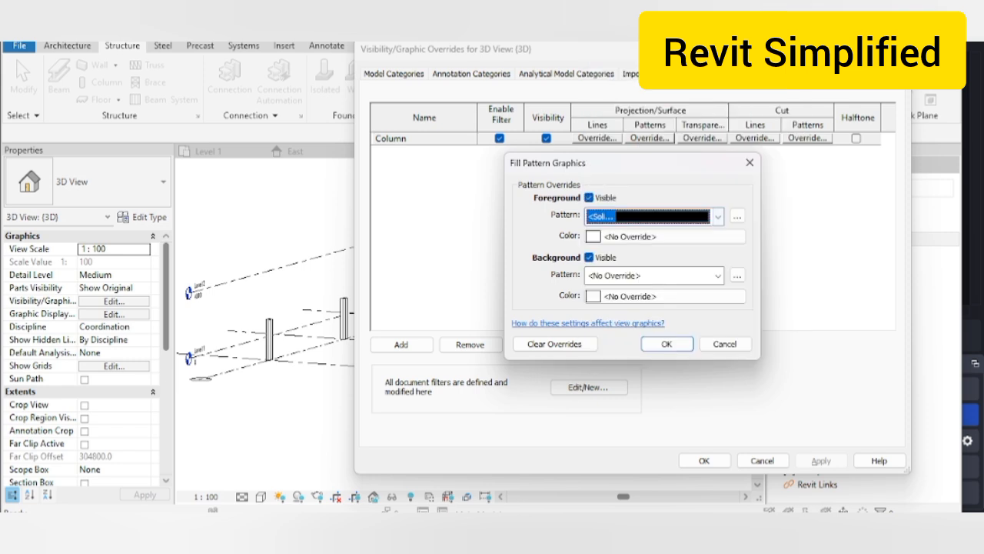
pyautogui.click(664, 237)
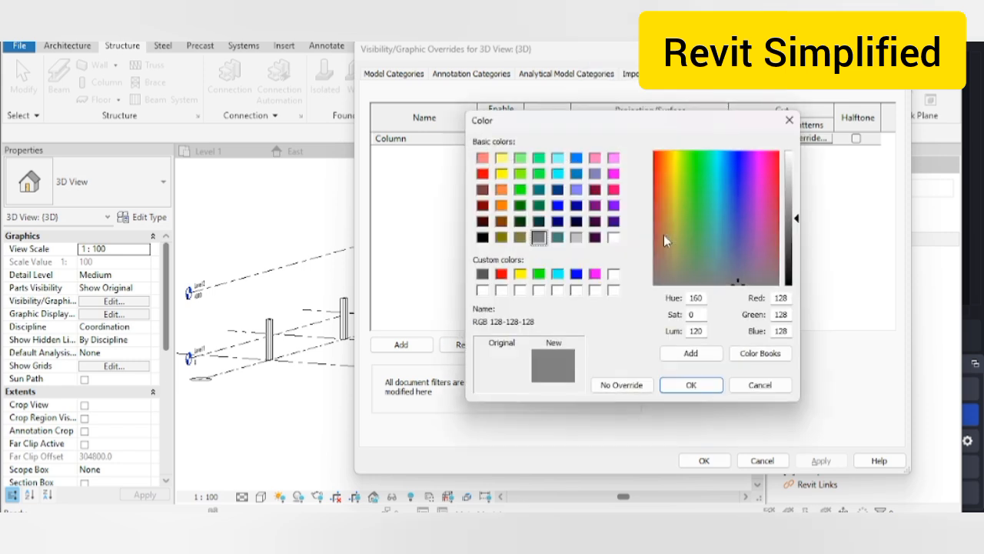
pyautogui.click(482, 174)
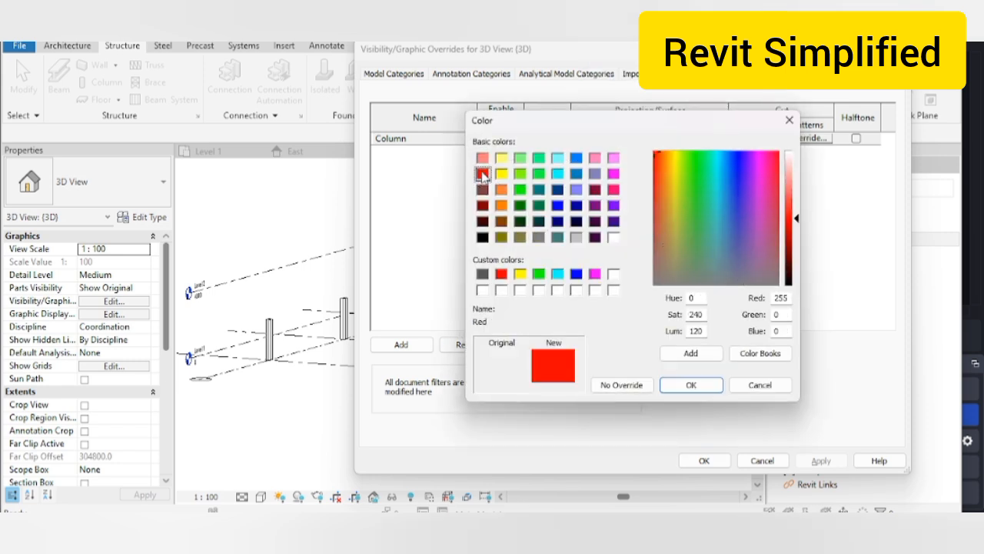
pyautogui.click(688, 385)
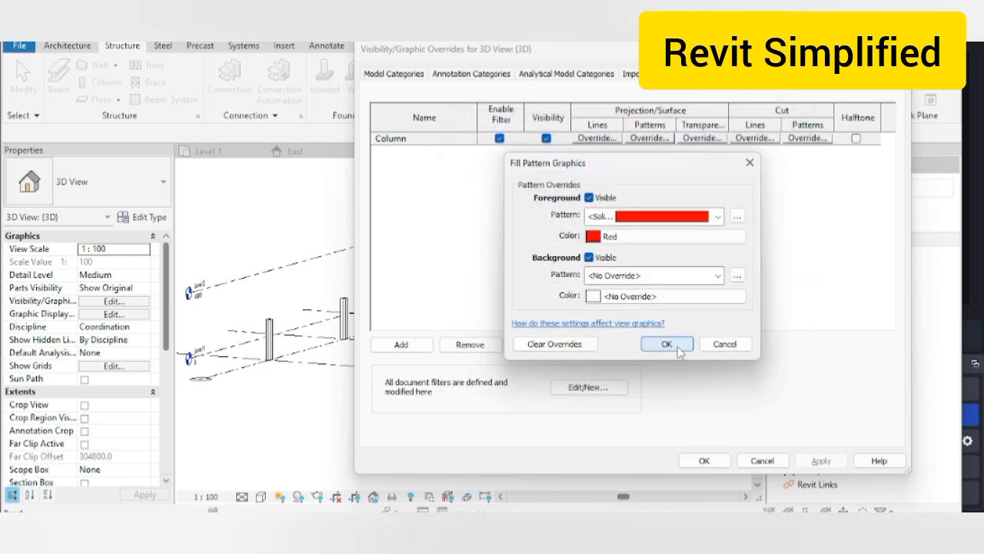
pyautogui.click(663, 345)
pyautogui.click(817, 460)
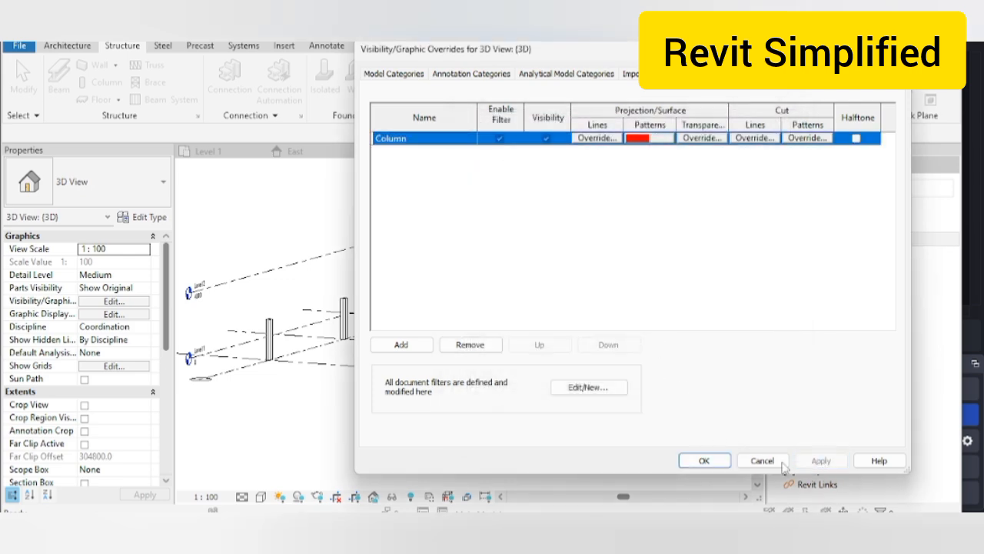
pyautogui.click(701, 460)
# Step: Set the 3D view's detail level to Fine
pyautogui.scroll(2, 475, 285)
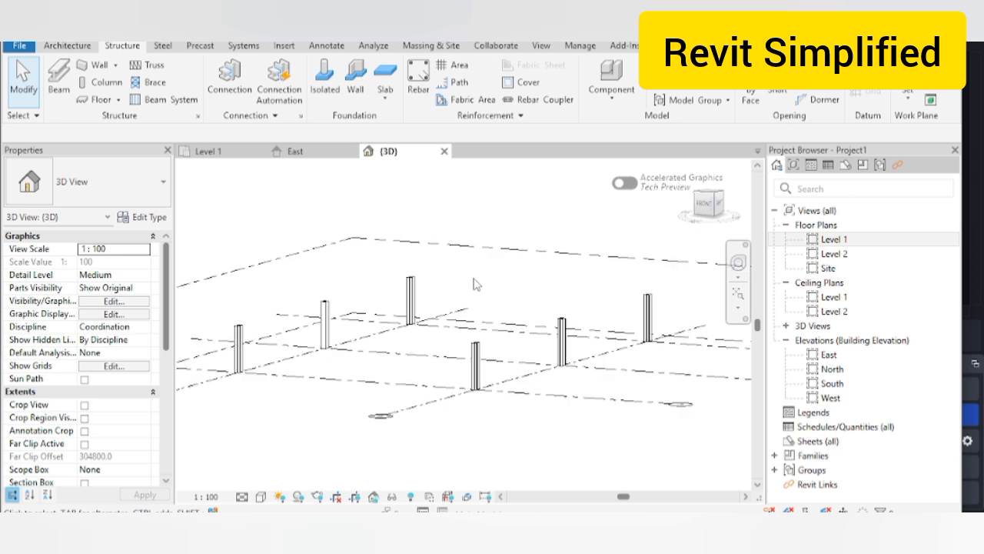
pyautogui.scroll(-1, 475, 284)
pyautogui.click(242, 496)
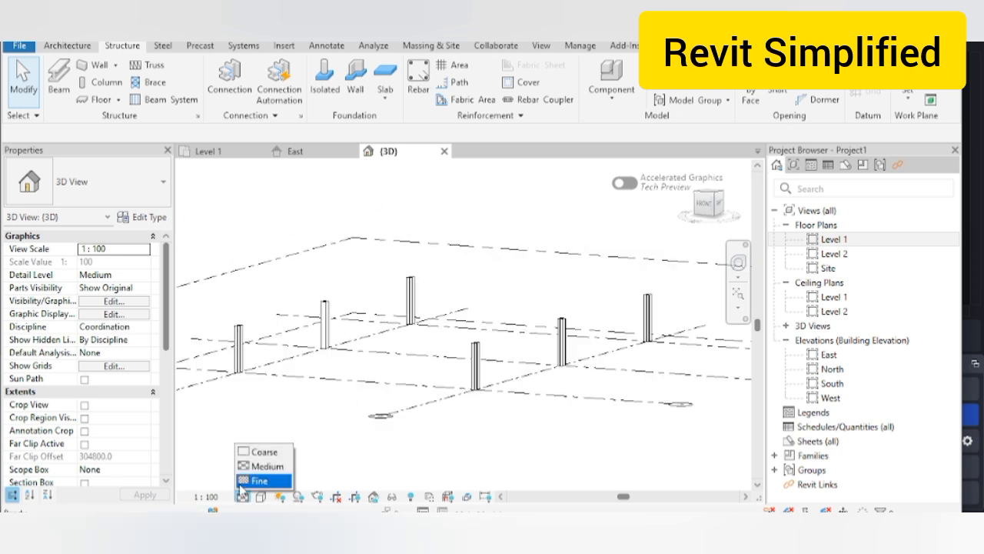
pyautogui.click(257, 484)
# Step: Select one column, then all six structural columns with SA
pyautogui.scroll(-1, 467, 273)
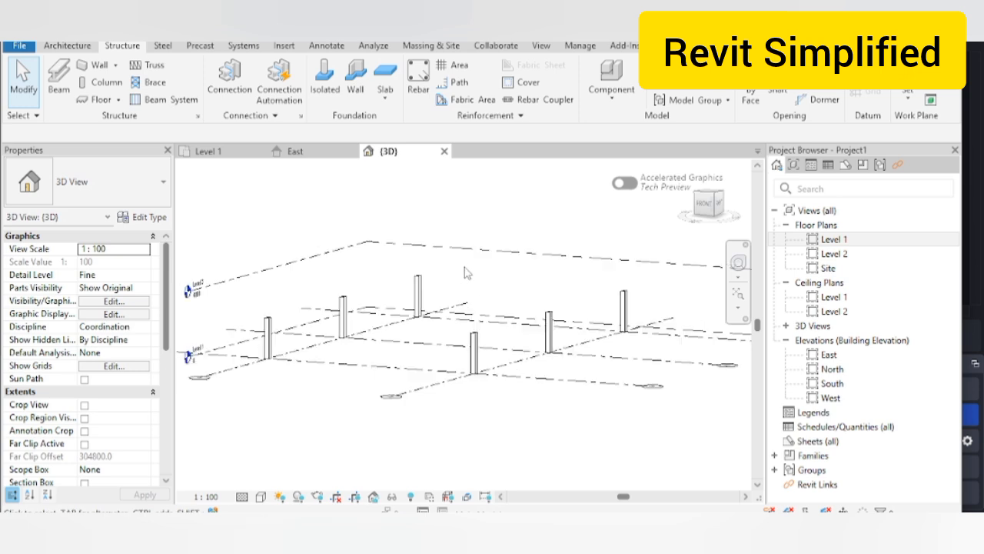
pyautogui.click(474, 346)
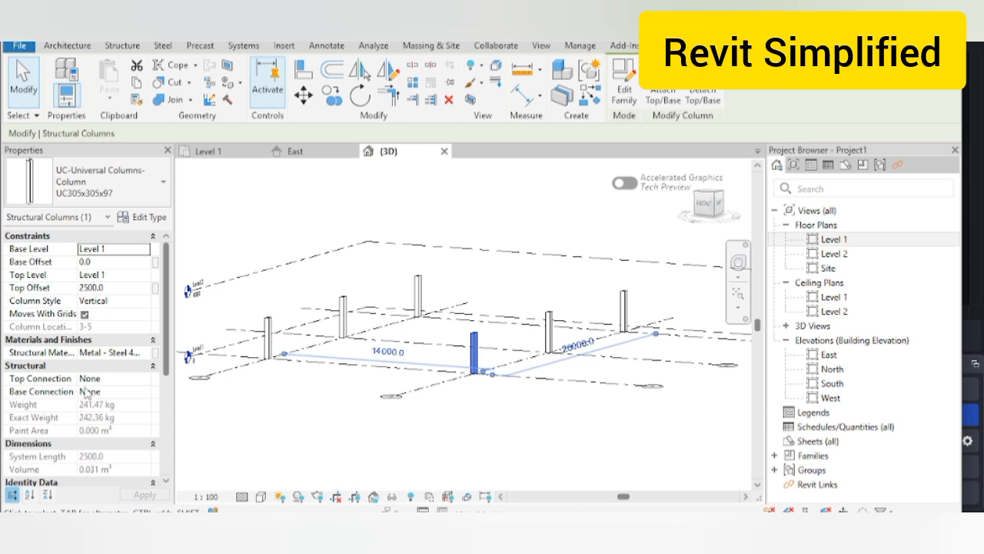
pyautogui.scroll(-2, 87, 390)
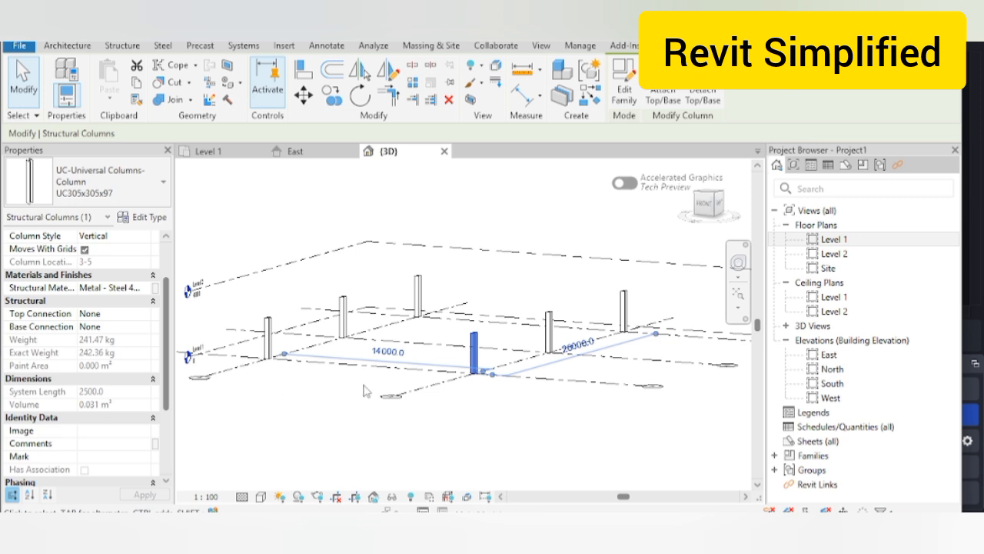
pyautogui.press('s')
pyautogui.press('a')
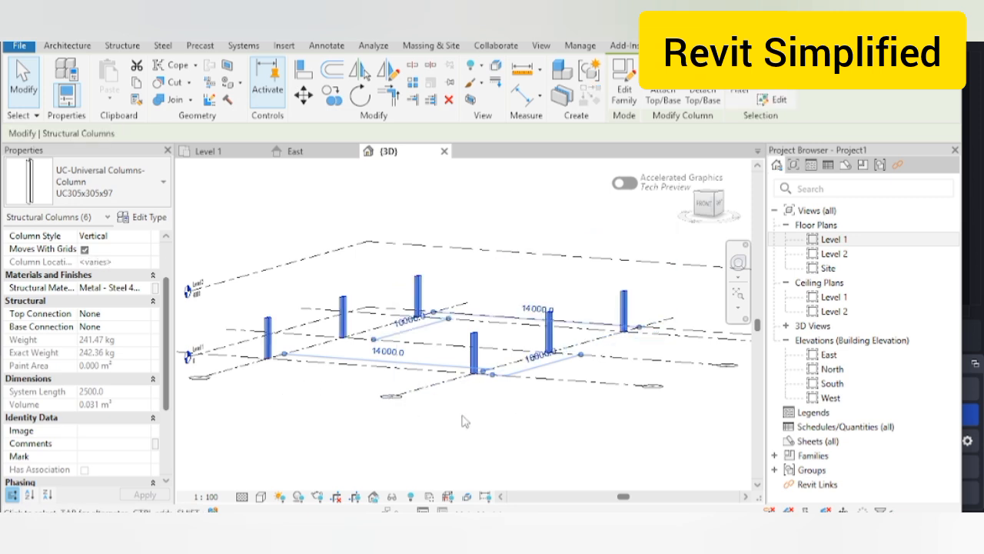
# Step: Enter C1 in the six columns' Comments property and apply it
pyautogui.click(122, 444)
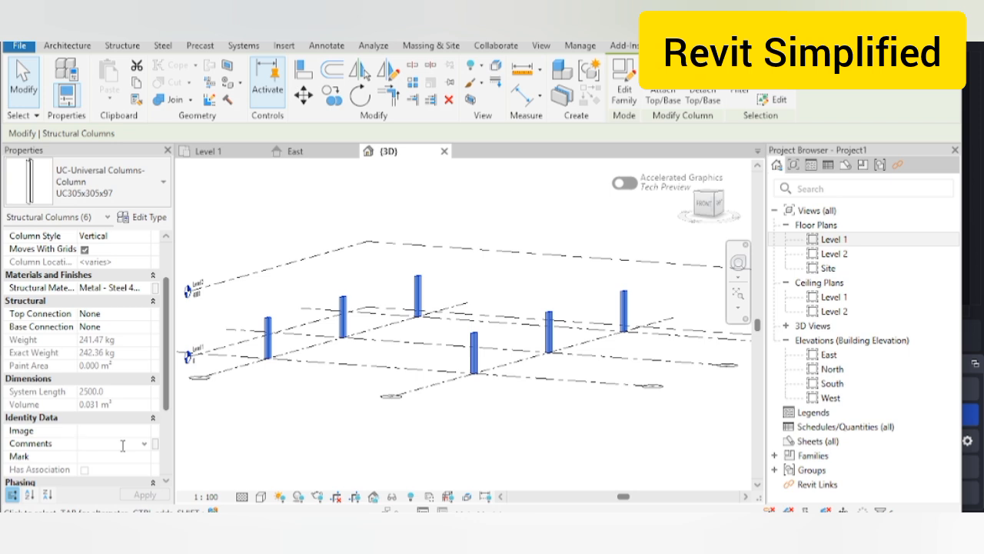
pyautogui.write('c')
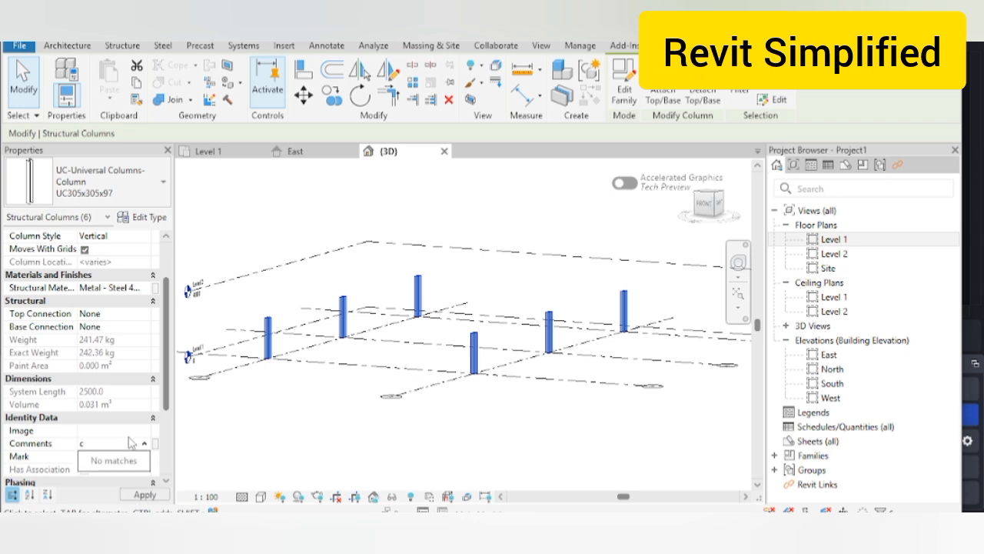
pyautogui.press('BackSpace')
pyautogui.write('C1')
pyautogui.click(144, 495)
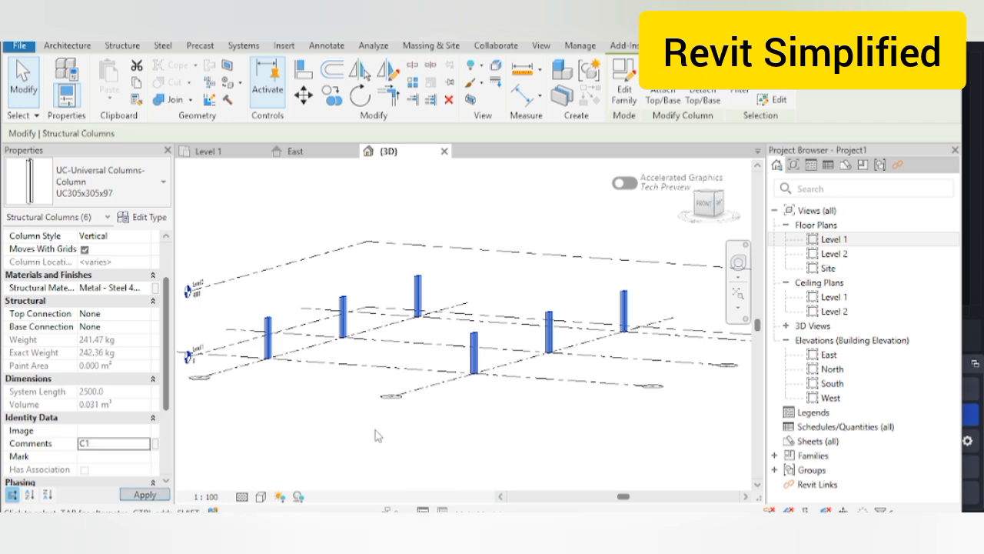
# Step: Deselect to see the red columns, then select two columns to check their C1 comment
pyautogui.click(375, 430)
pyautogui.scroll(3, 503, 356)
pyautogui.scroll(-2, 505, 354)
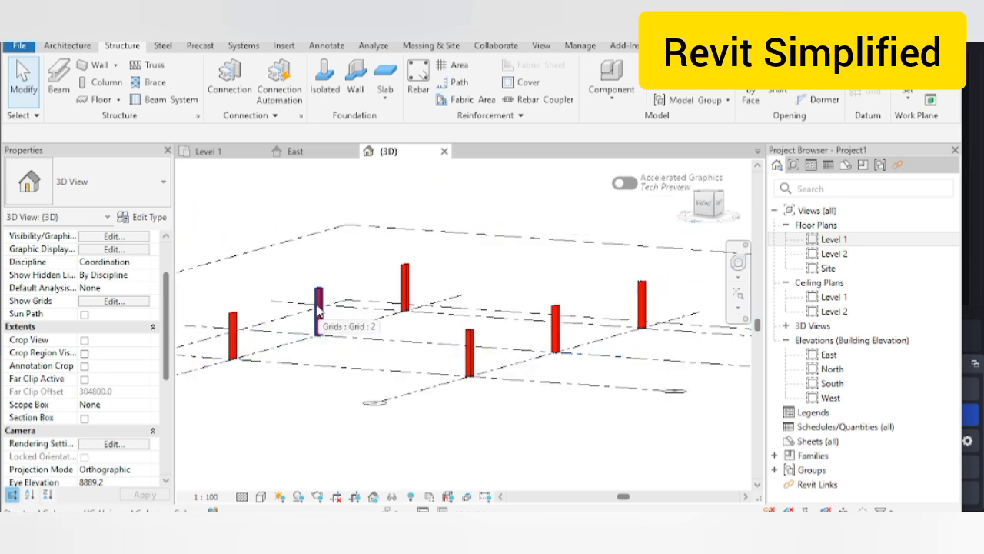
pyautogui.click(318, 308)
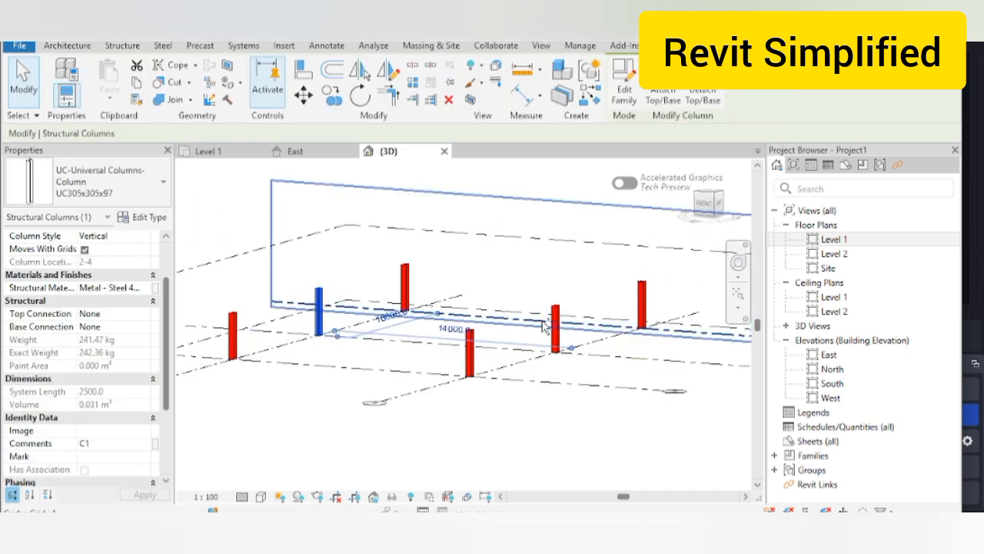
pyautogui.keyDown('ctrl'); pyautogui.click(555, 319); pyautogui.keyUp('ctrl')
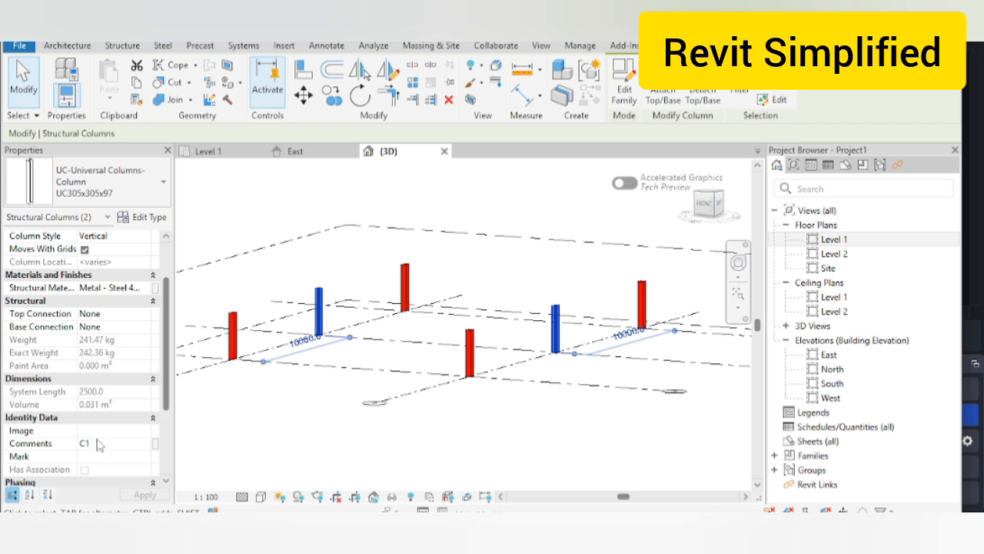
pyautogui.click(98, 445)
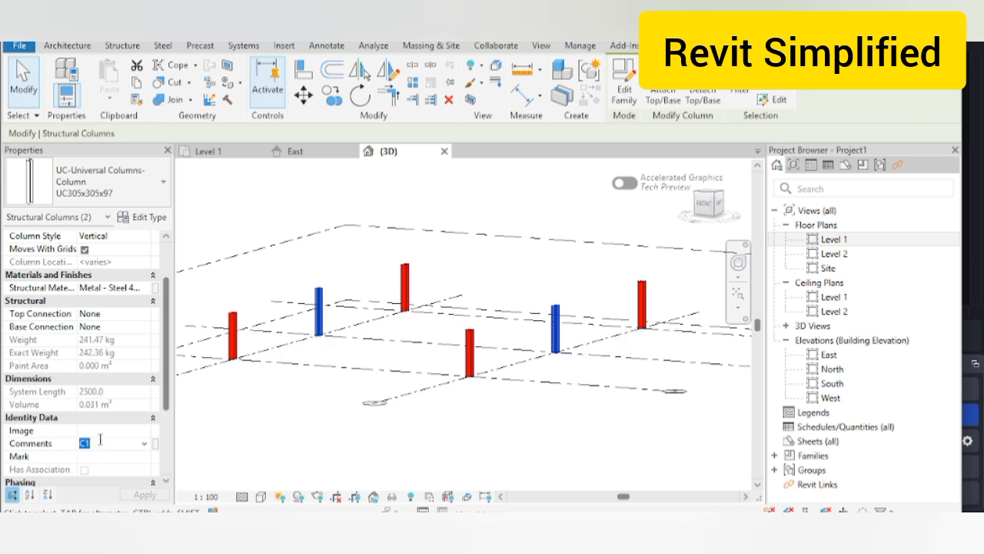